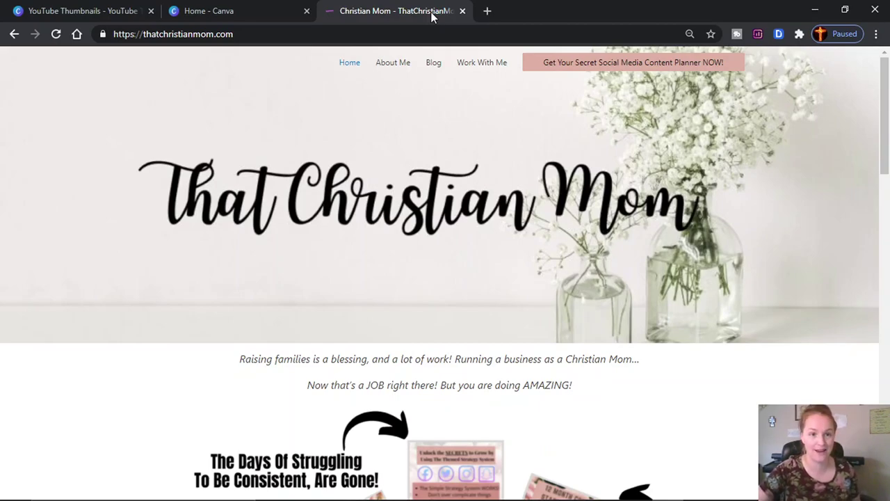
- Switch to Canva and create a blank design using the YouTube Thumbnail format
left_click(239, 10)
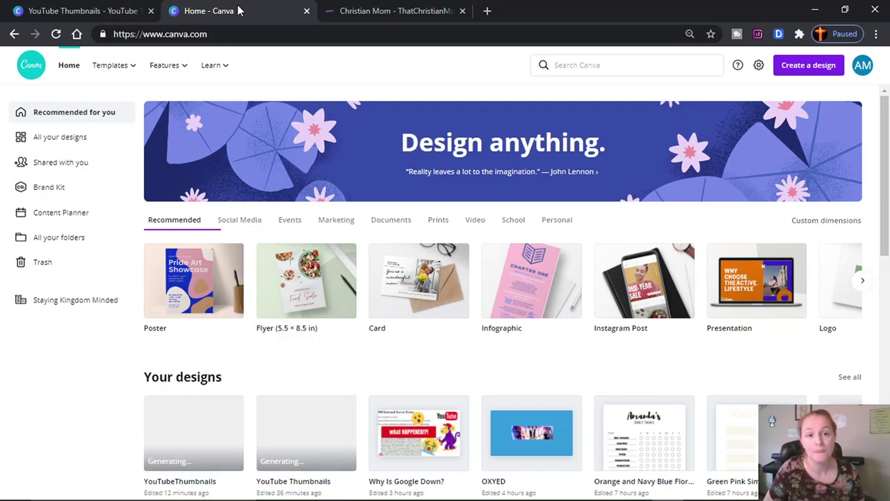
left_click(130, 10)
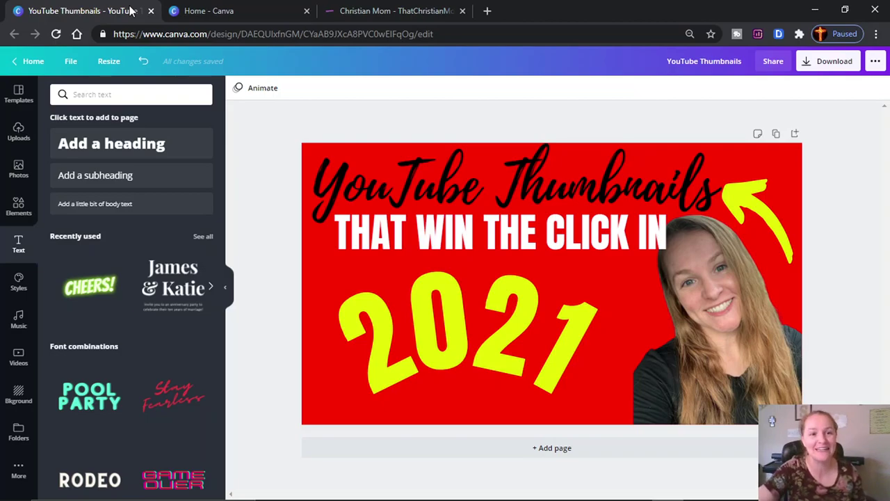
left_click(253, 10)
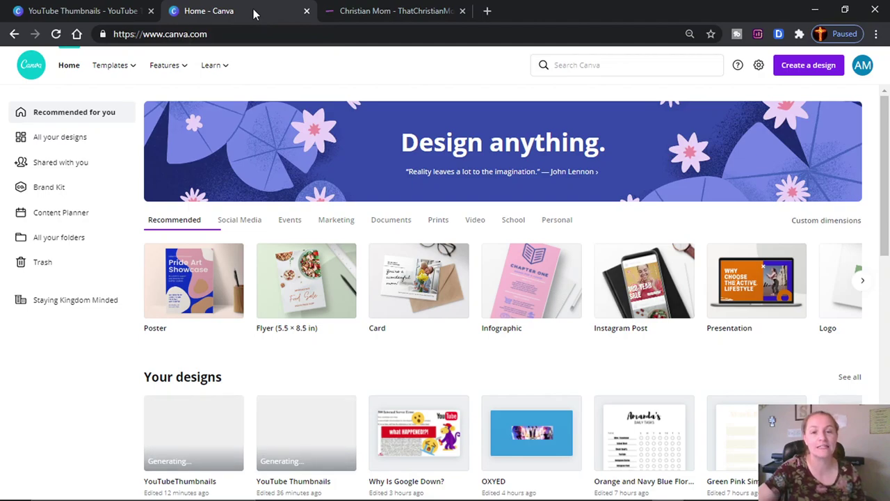
left_click(565, 64)
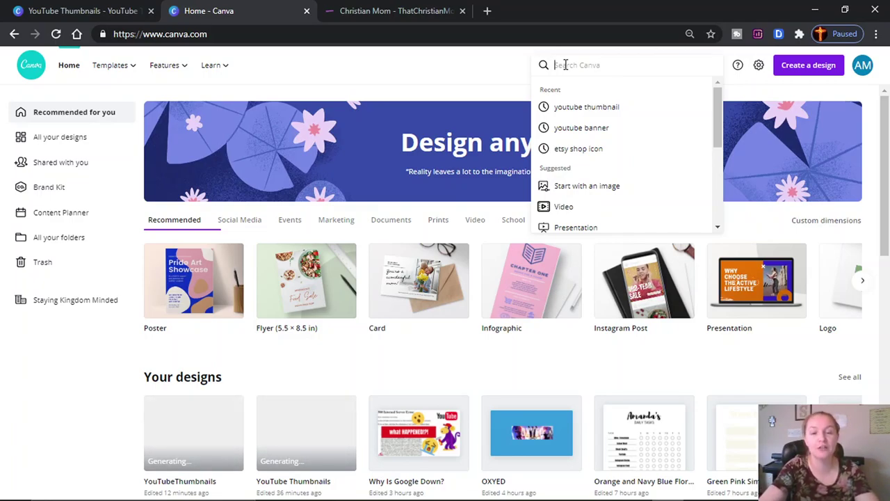
type("you")
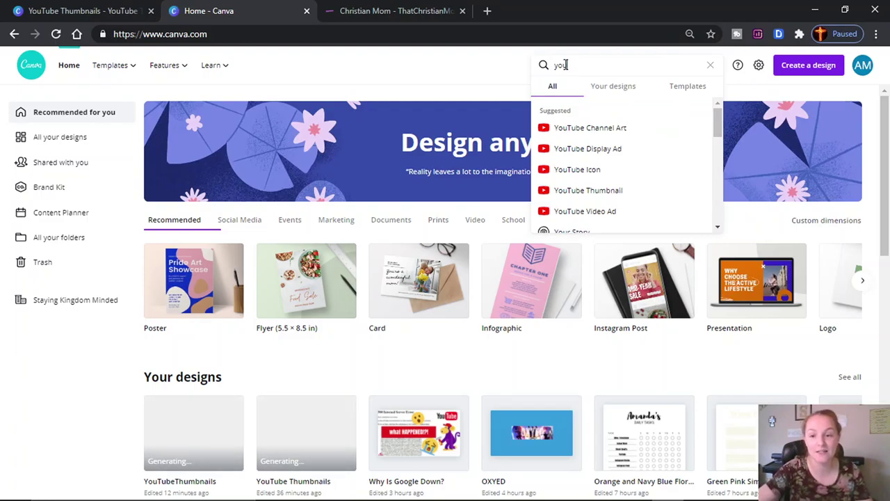
left_click(619, 195)
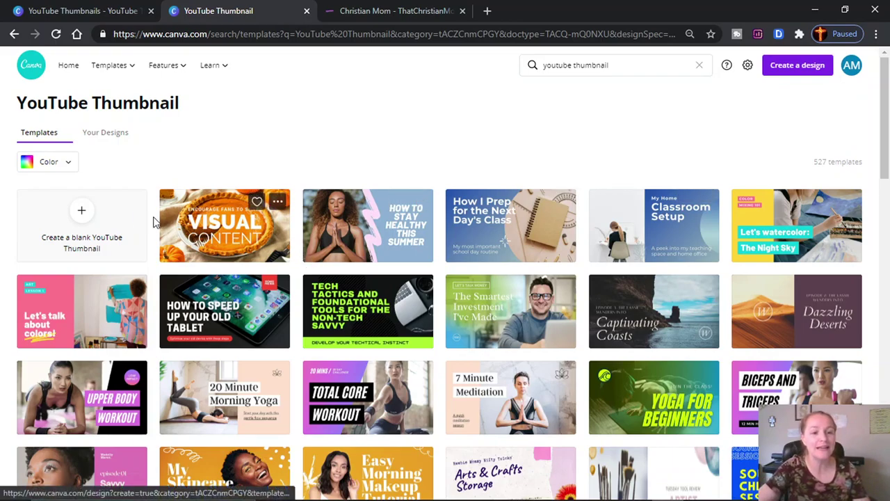
left_click(82, 214)
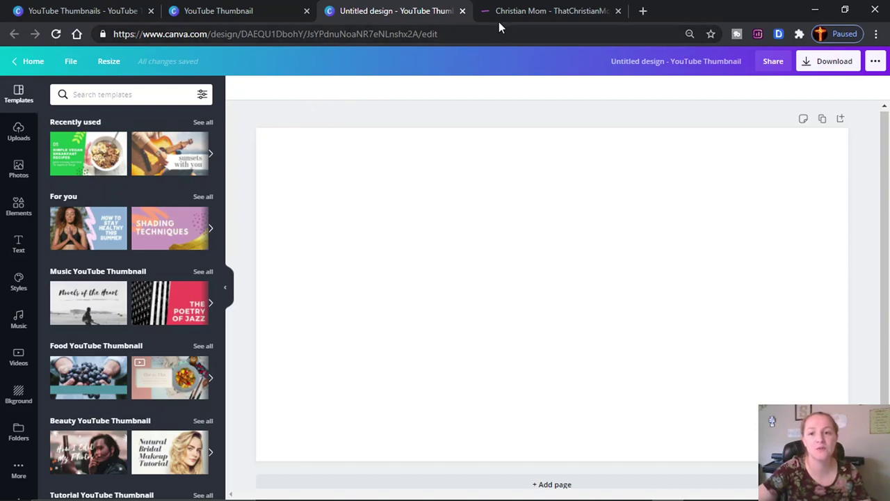
left_click(528, 11)
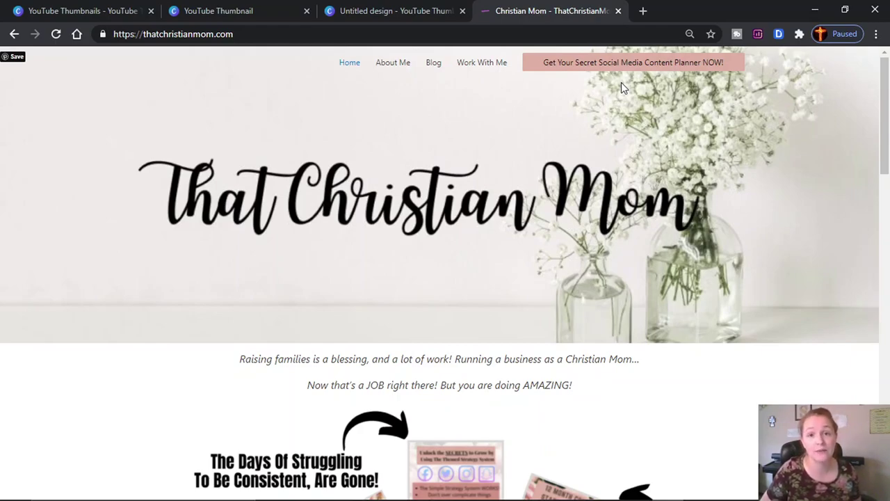
scroll(623, 87, "down", 3)
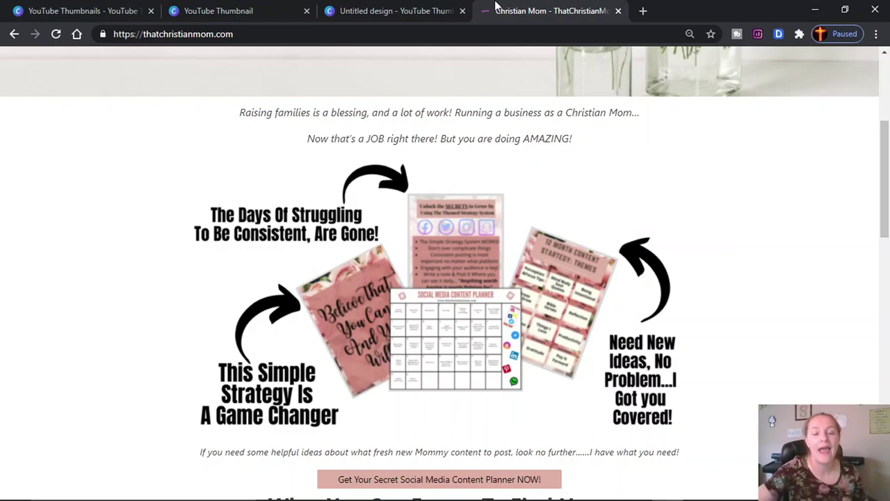
left_click(400, 12)
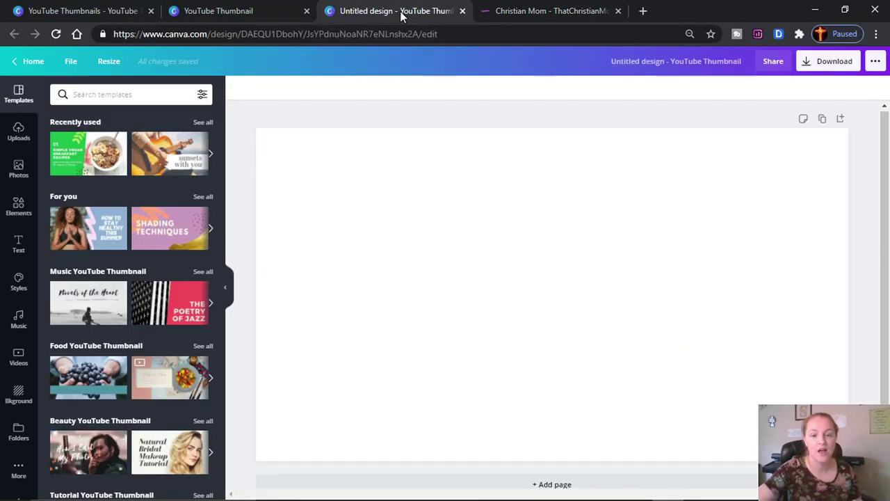
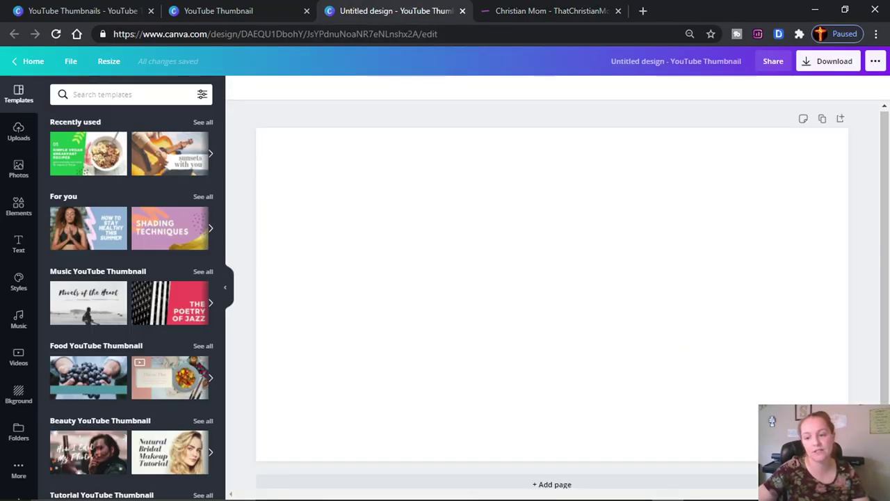
- Fill the blank thumbnail's background with a custom bright red, #FF0000
left_click(796, 486)
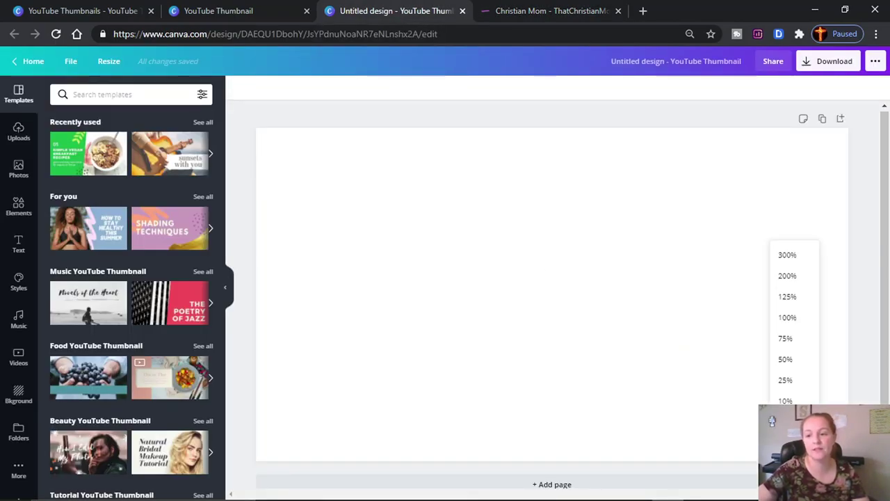
left_click(786, 339)
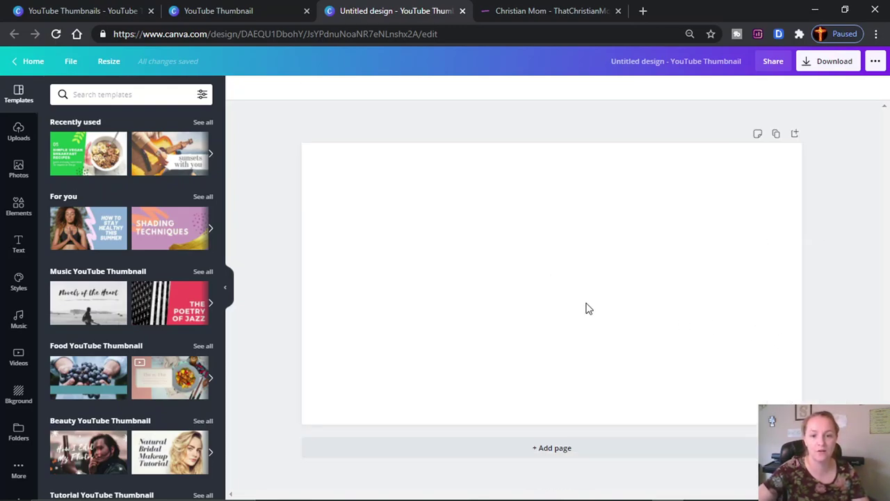
left_click(449, 214)
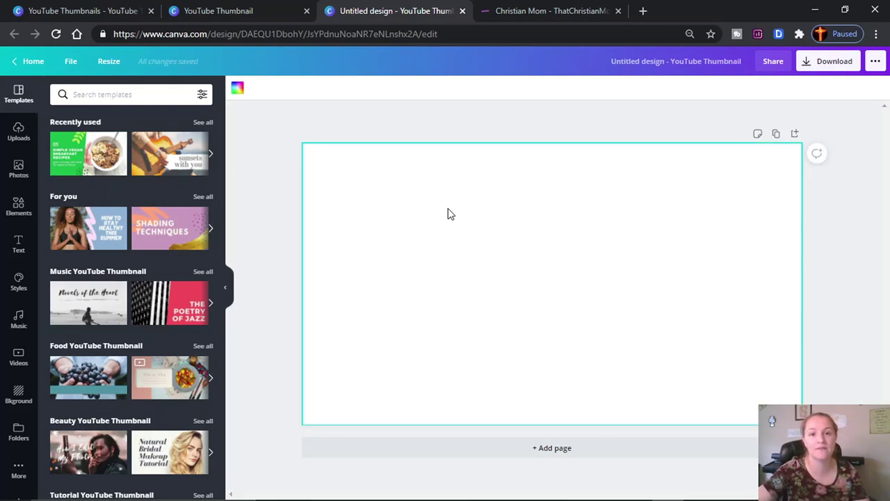
left_click(237, 91)
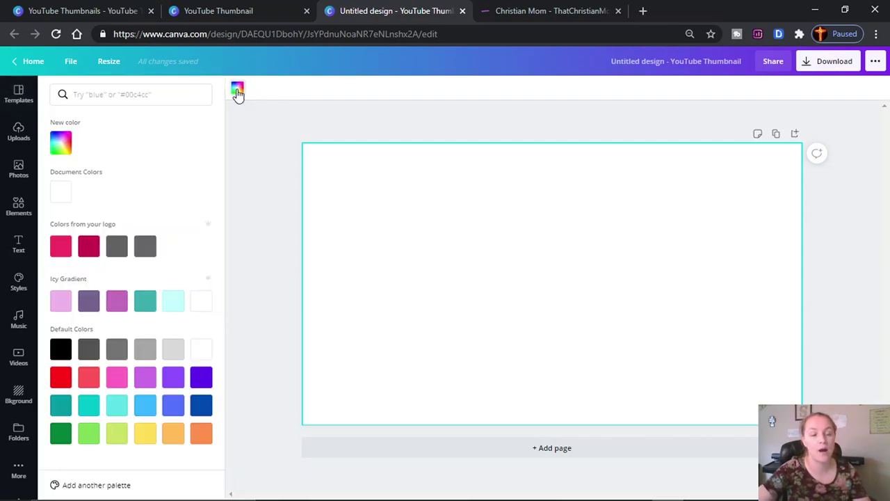
left_click(60, 144)
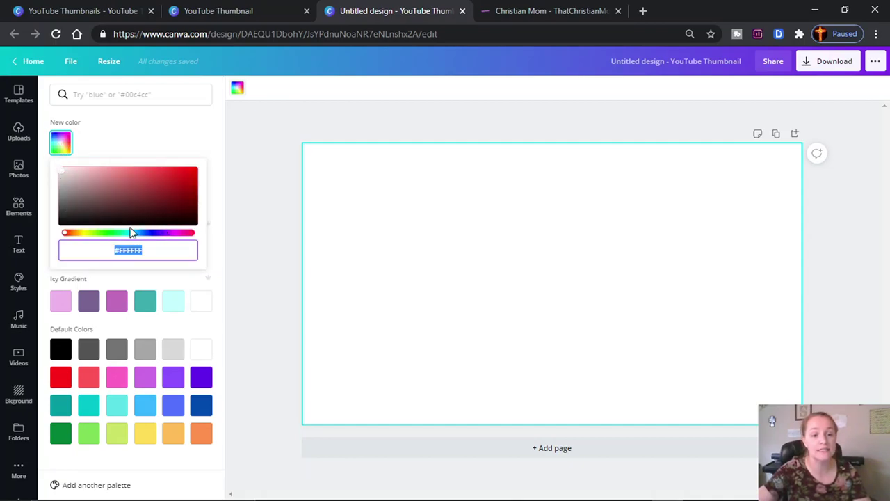
mouse_move(132, 233)
left_mouse_down()
mouse_move(163, 233)
mouse_move(135, 233)
left_mouse_up()
left_click_drag(87, 179, 164, 196)
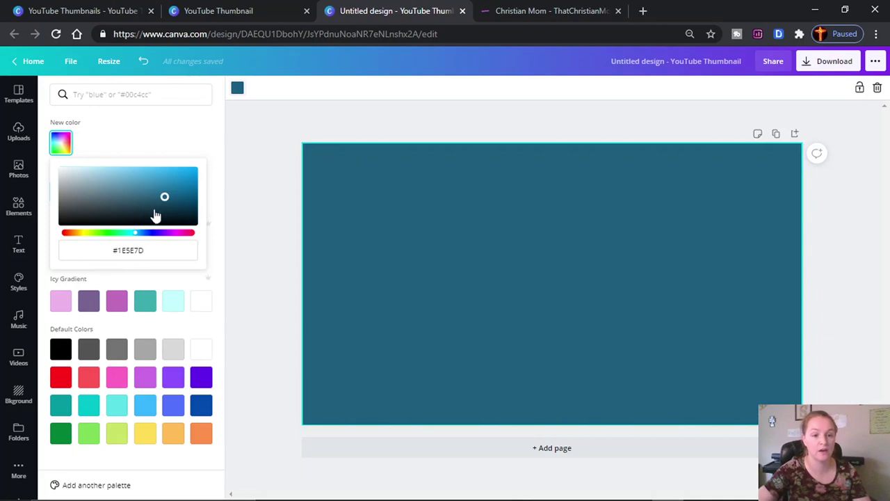
left_click_drag(139, 234, 57, 242)
left_click_drag(167, 201, 201, 169)
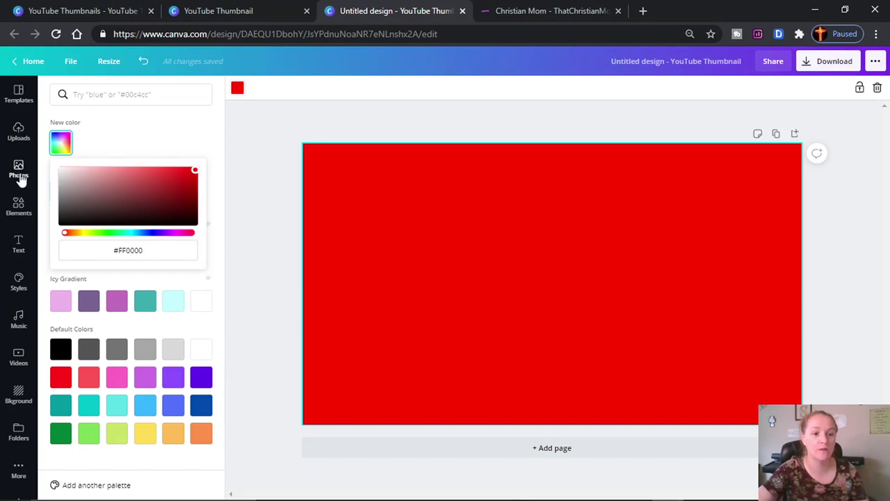
- Add a heading to the red page with the text "YouTube Thumbnails"
left_click(18, 246)
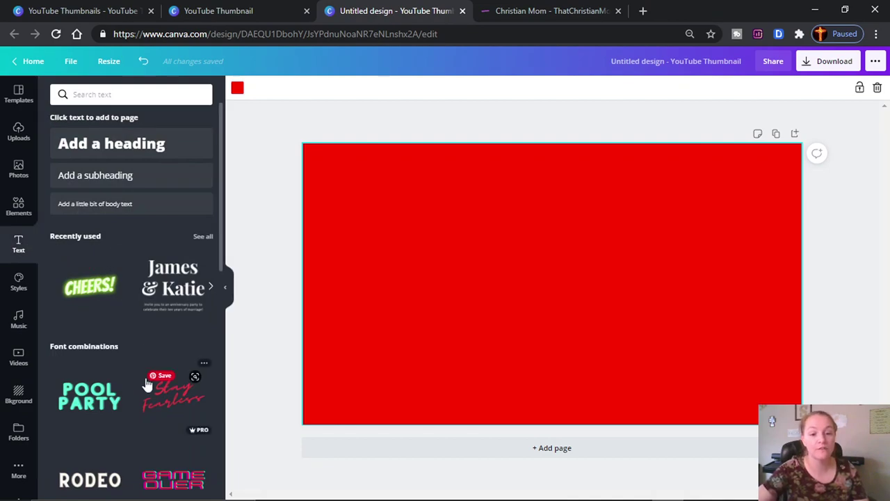
scroll(148, 385, "down", 3)
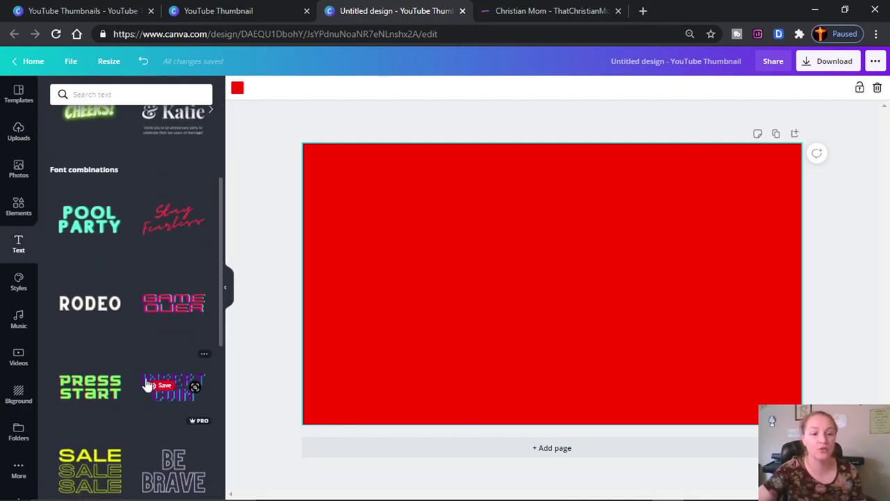
scroll(147, 384, "down", 3)
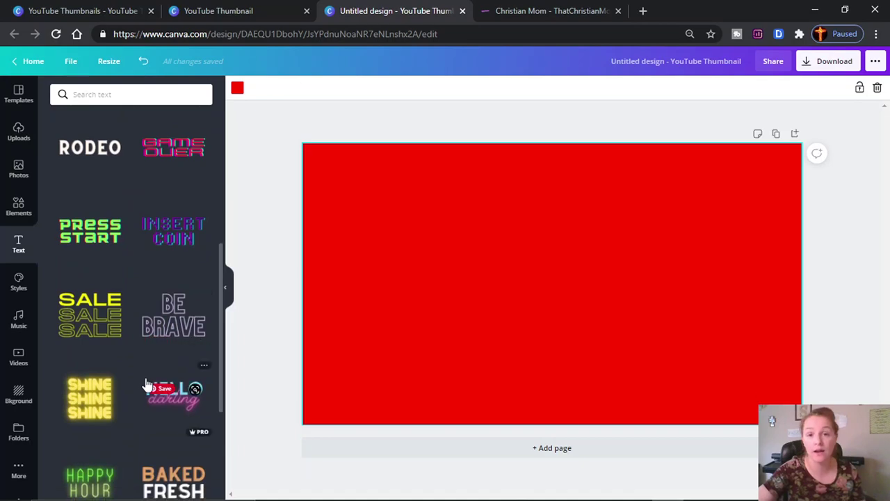
scroll(147, 385, "up", 6)
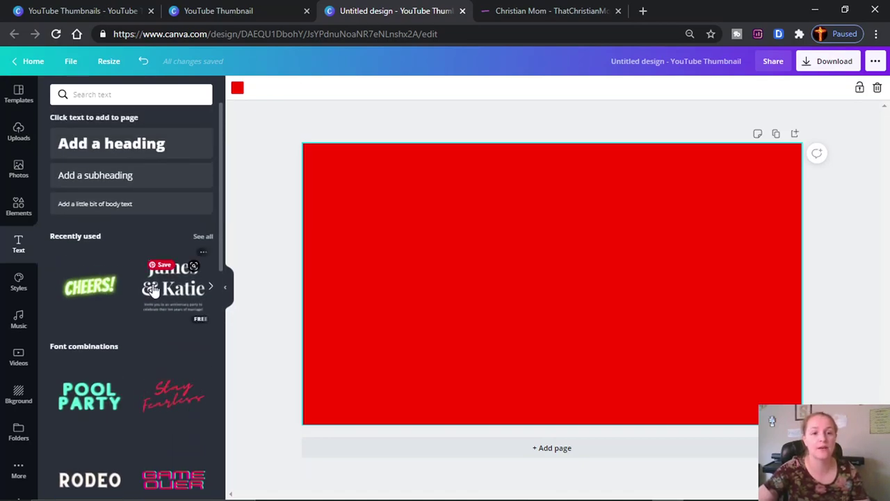
left_click(151, 148)
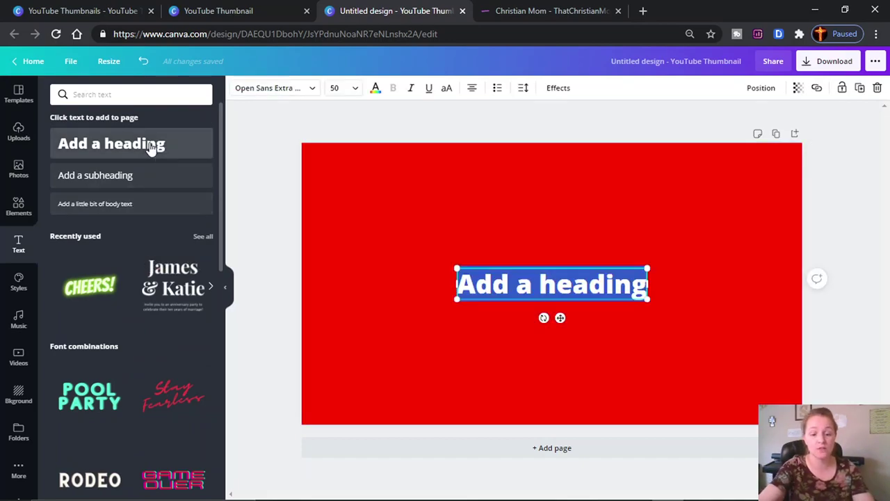
type("YouT")
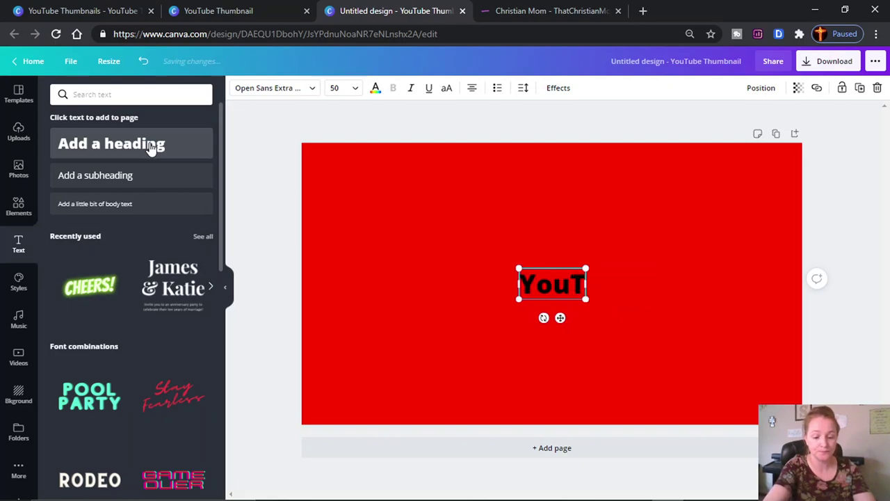
type("ube Thu")
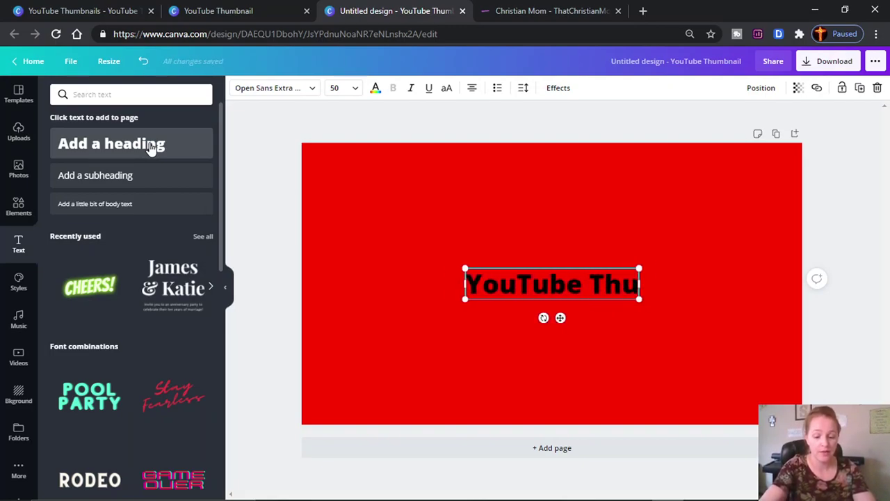
type("mbnai")
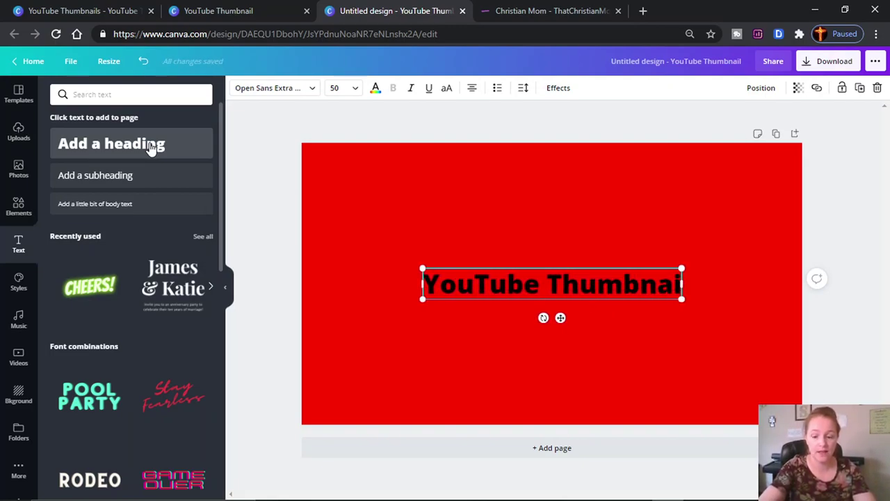
type("ls")
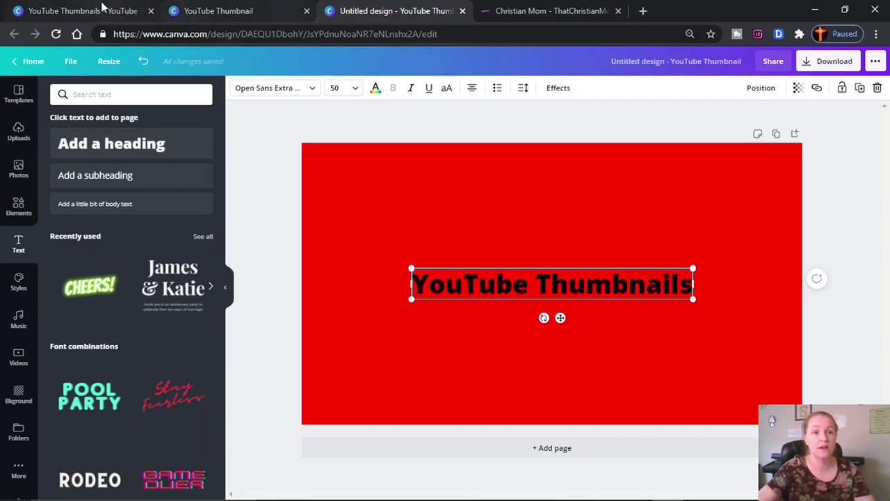
- Check the finished example thumbnail for reference and set the heading's font to Playlist Script
left_click(101, 10)
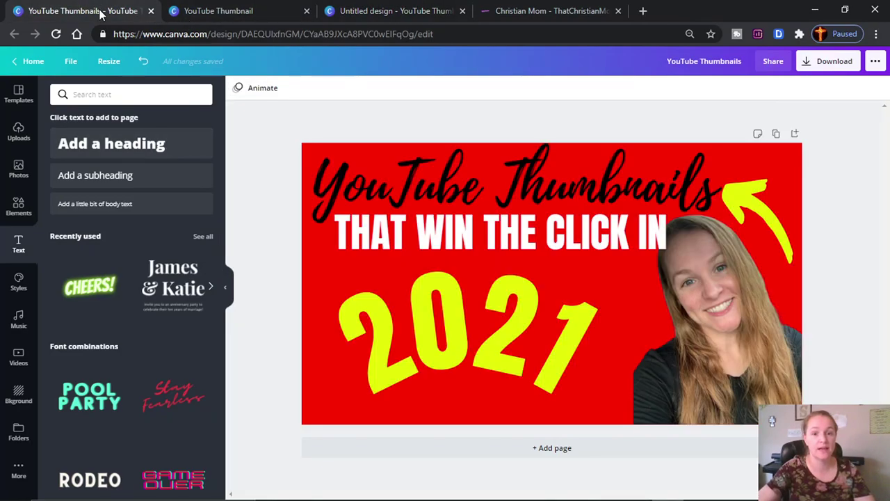
left_click(379, 11)
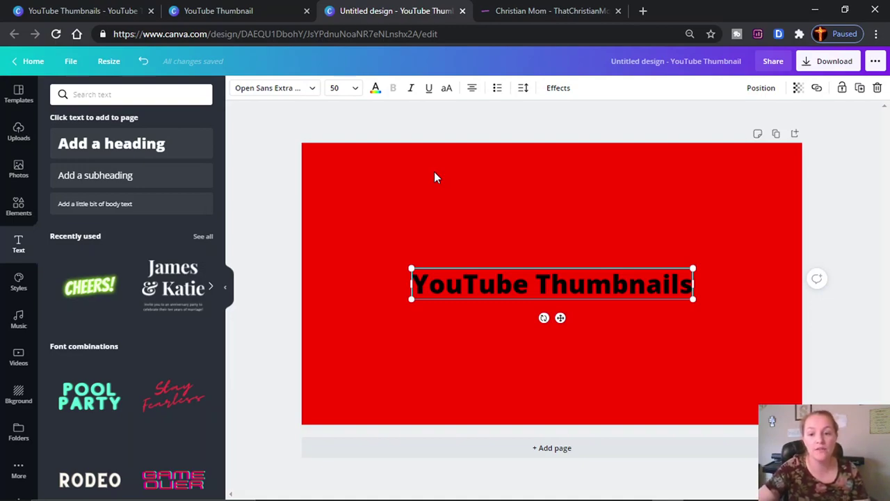
left_click(311, 92)
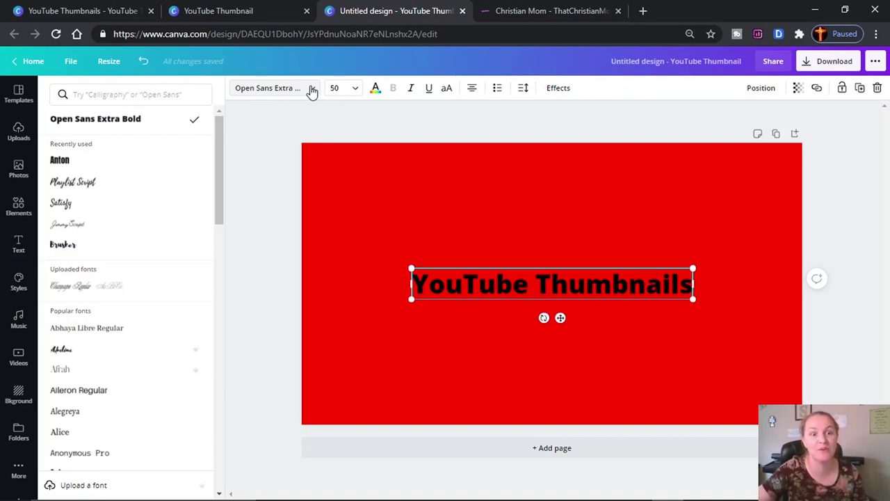
left_click(90, 183)
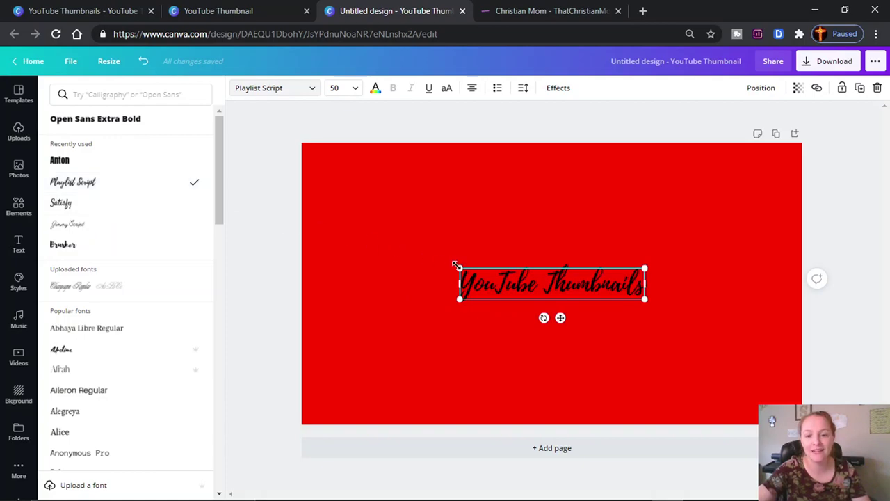
- Enlarge the "YouTube Thumbnails" heading to a font size of about 99 and place it near the upper-left corner of the design
left_click_drag(459, 267, 344, 208)
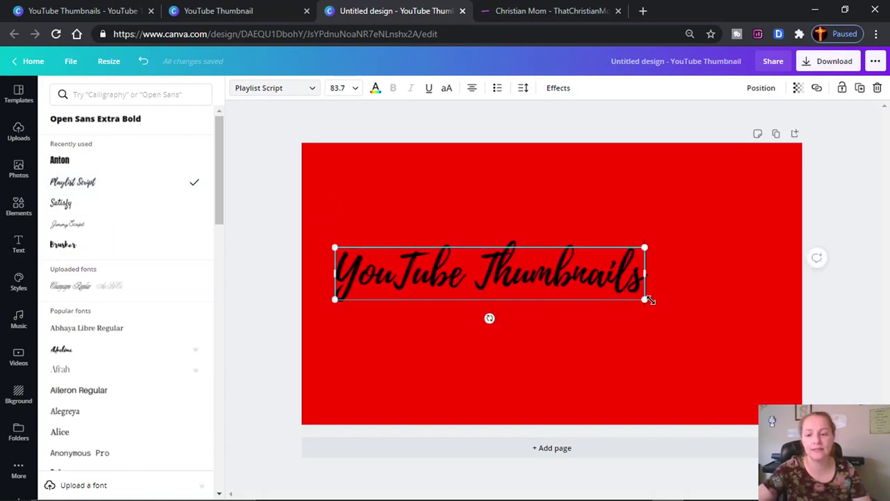
left_click_drag(641, 299, 698, 334)
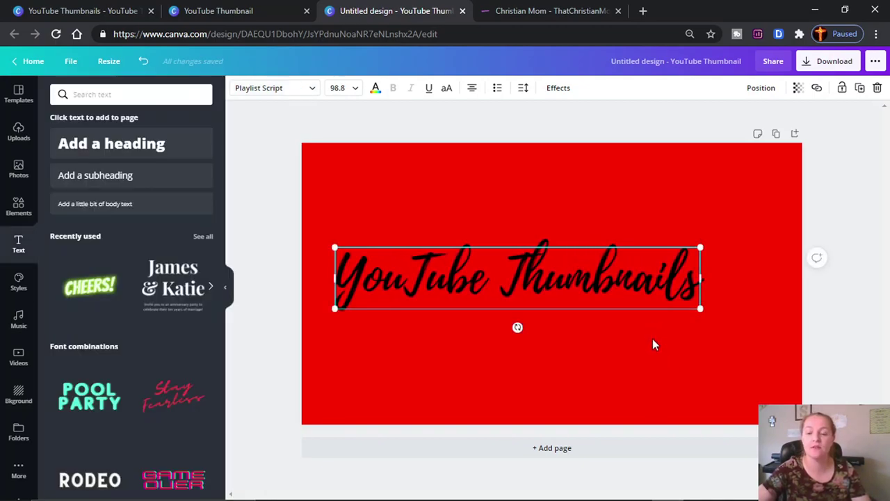
left_click(653, 339)
left_click_drag(645, 289, 624, 198)
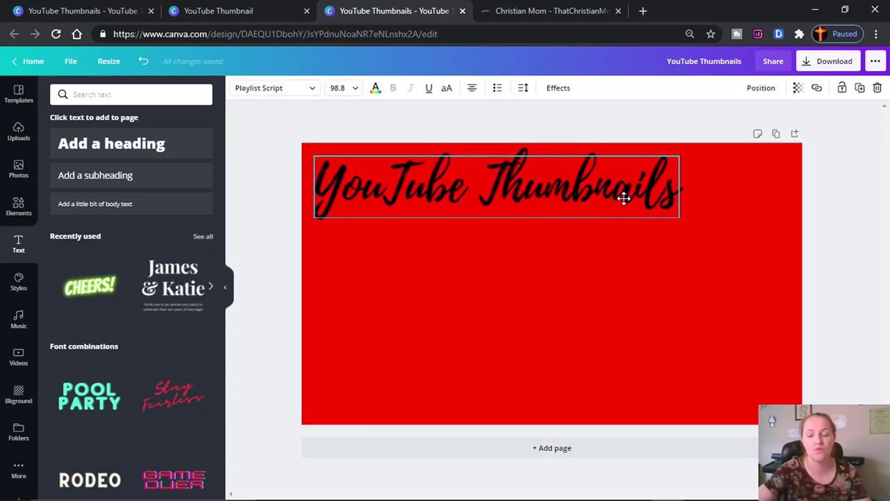
left_click(839, 281)
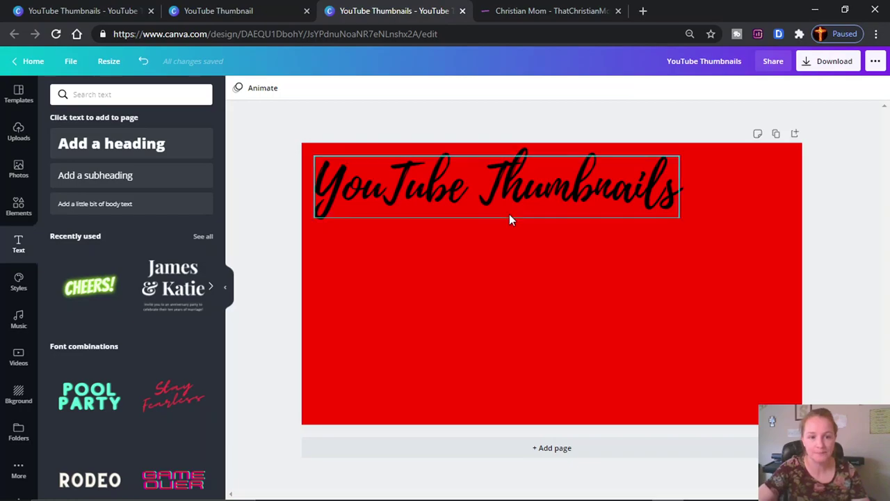
- Check the finished example thumbnail and add a second heading with the text "That WIN The Click In"
left_click(177, 150)
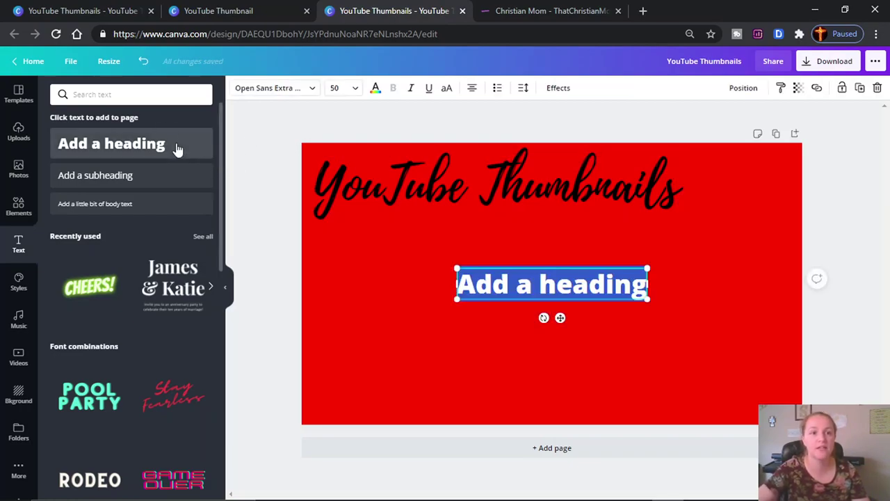
left_click(100, 8)
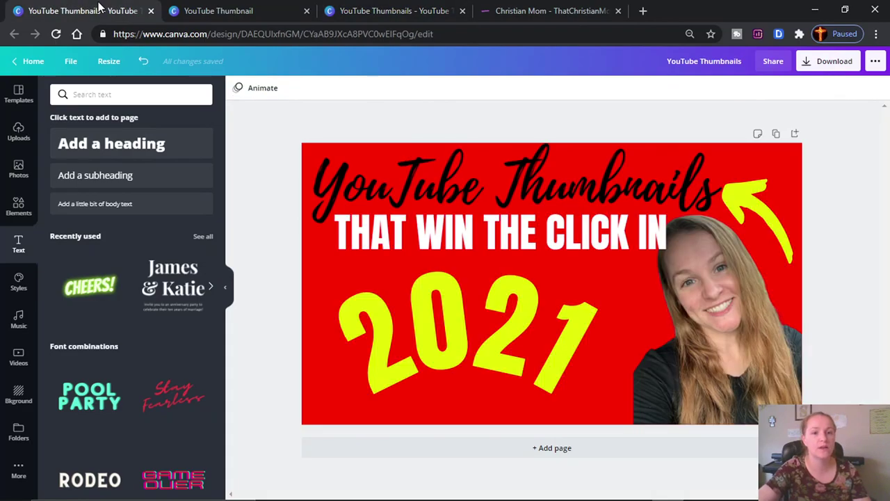
left_click(411, 20)
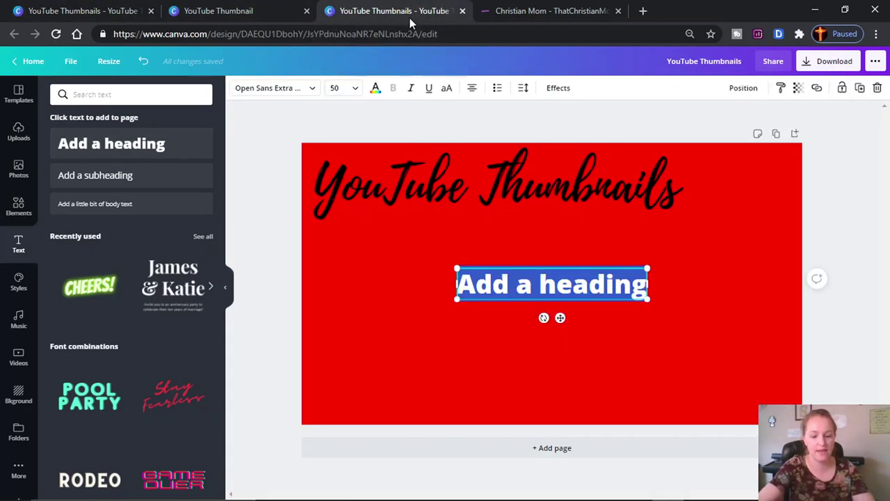
type("That")
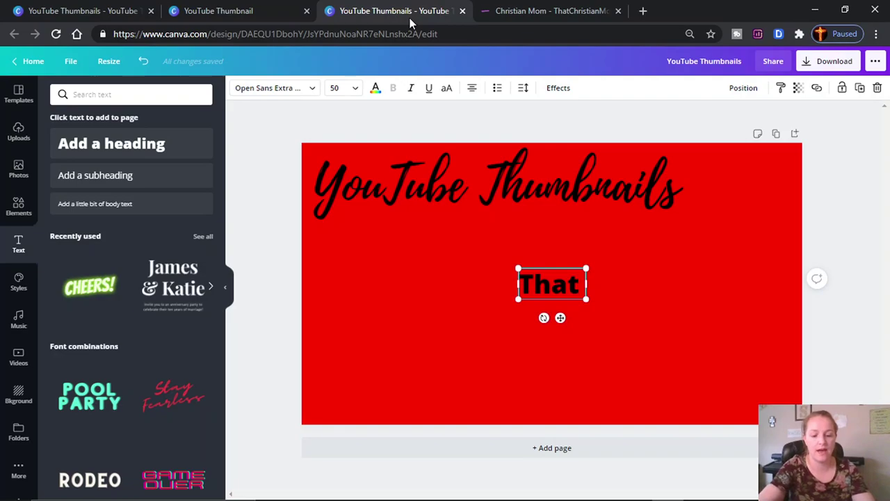
type(" WIN The")
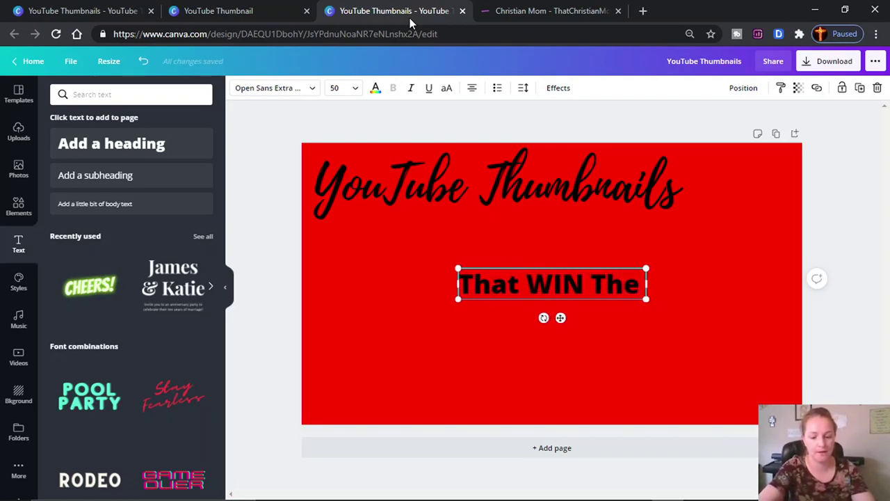
type(" Click In")
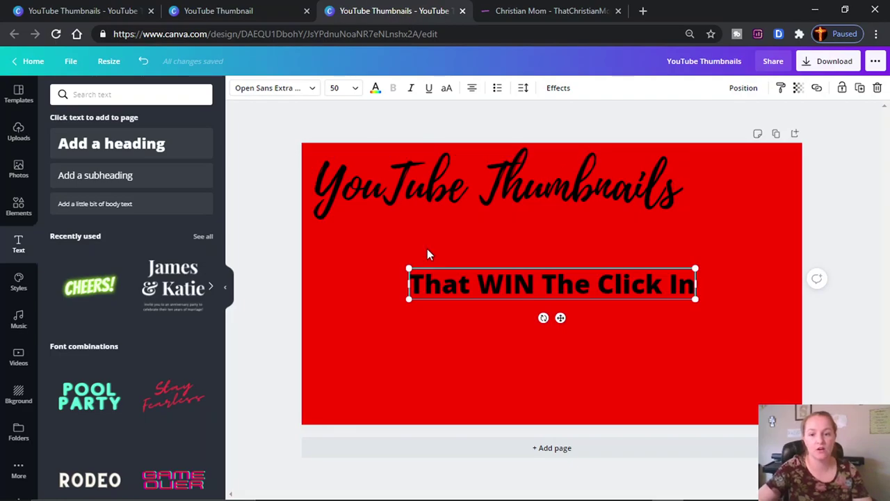
- Set the "That WIN The Click In" heading's font to Anton and enlarge it to a font size of about 73.6
left_click(310, 90)
left_click(149, 203)
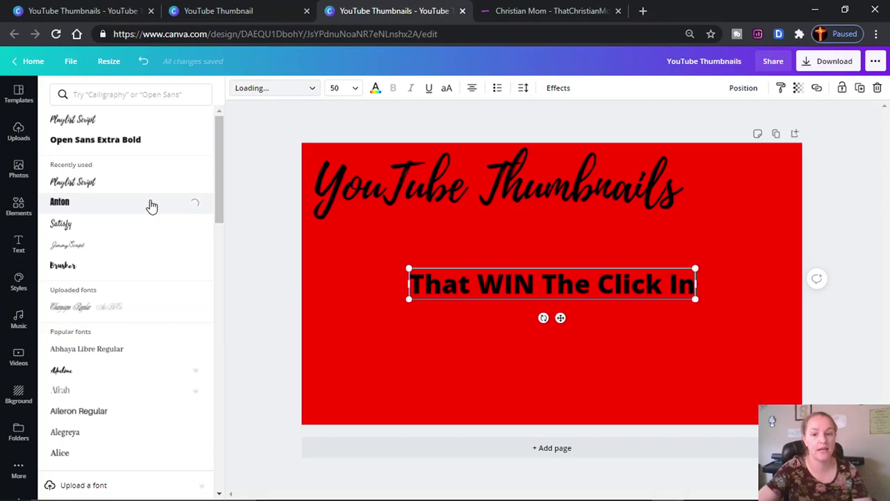
left_click_drag(446, 269, 346, 235)
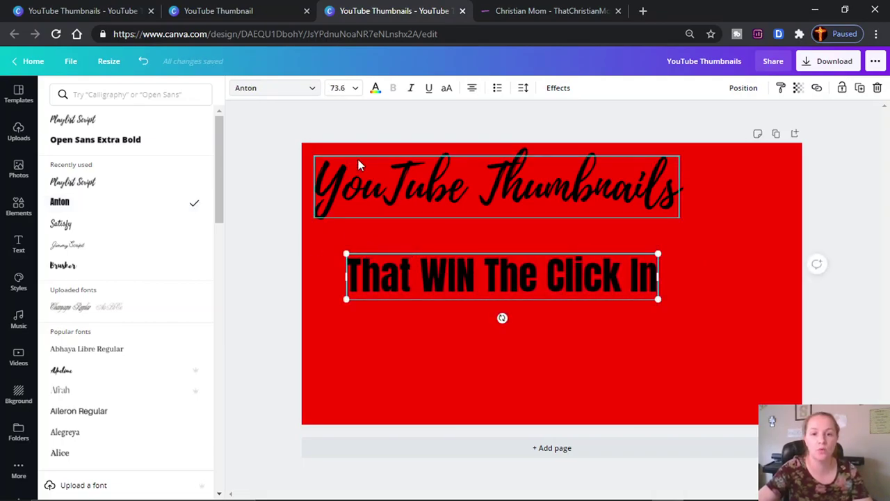
- Change the text color of the "That WIN The Click In" heading to white
left_click(376, 89)
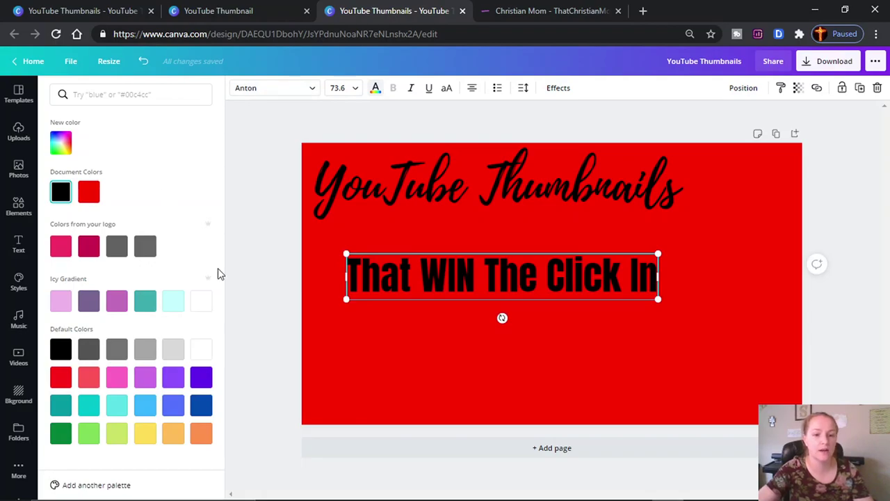
left_click(207, 311)
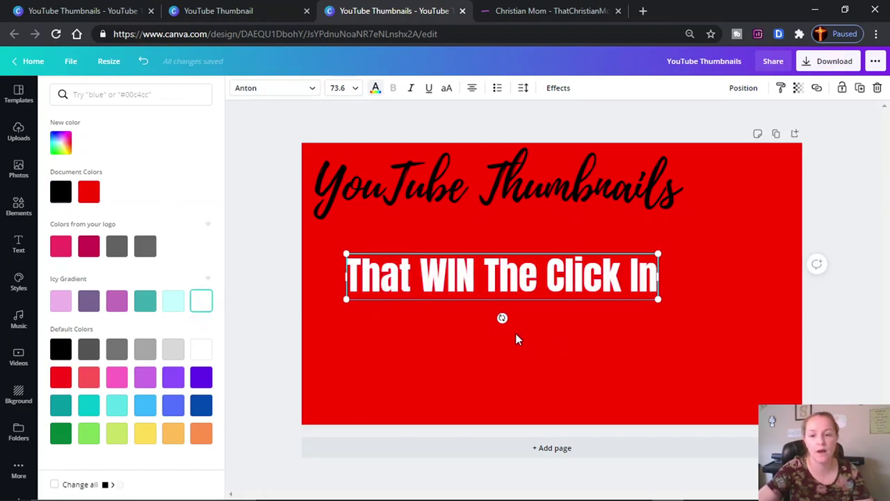
left_click(515, 339)
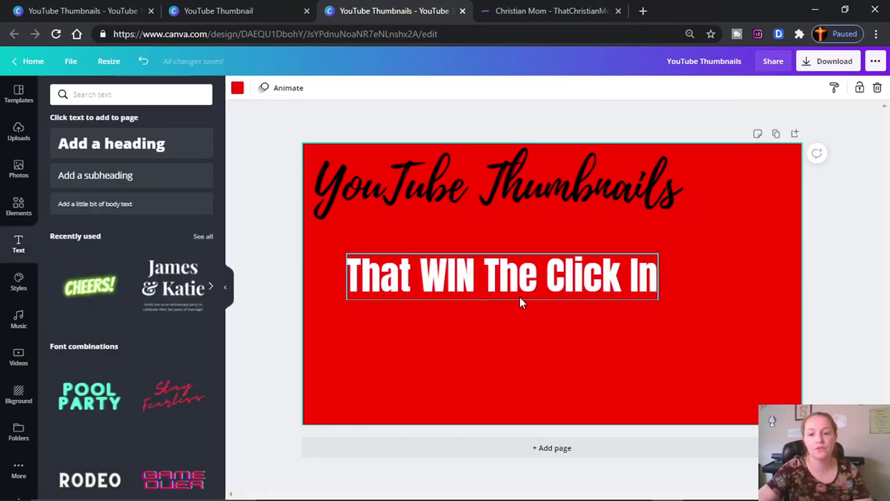
- Move the "That WIN The Click In" heading up so it sits directly beneath "YouTube Thumbnails"
left_click(532, 280)
left_click_drag(532, 280, 526, 239)
left_click_drag(525, 240, 527, 241)
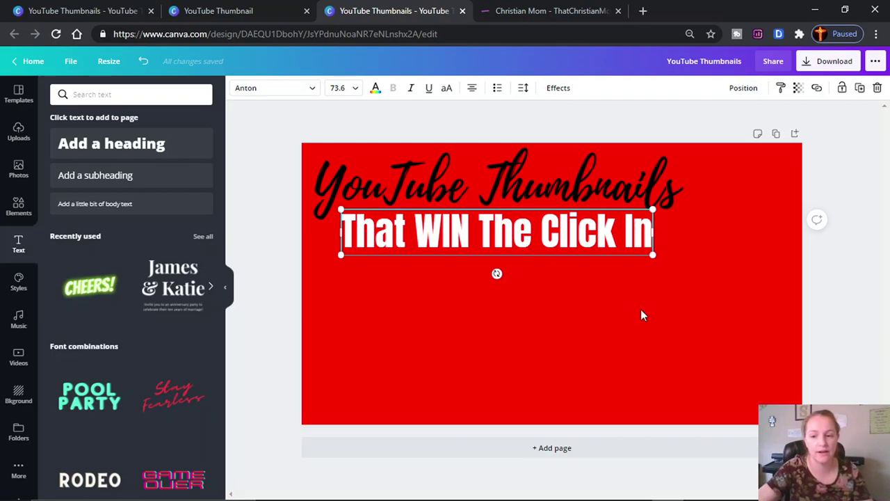
left_click(816, 323)
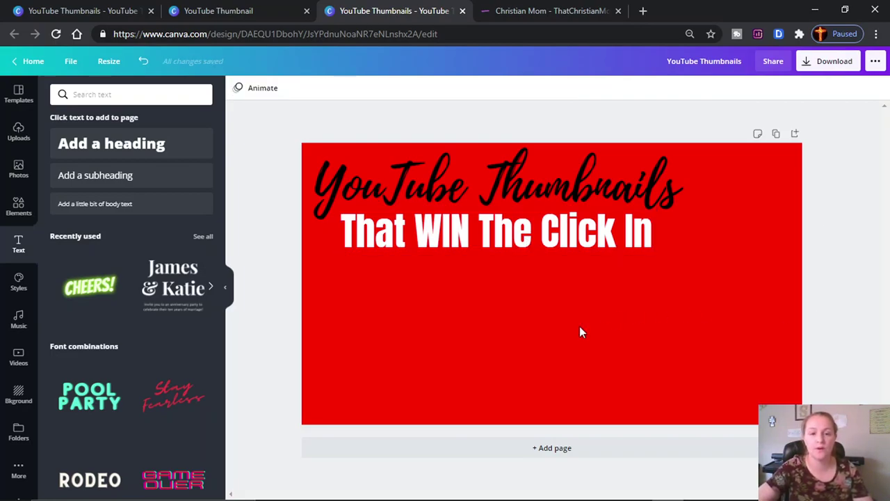
- Add a third heading to the page with the text "2021"
left_click(146, 152)
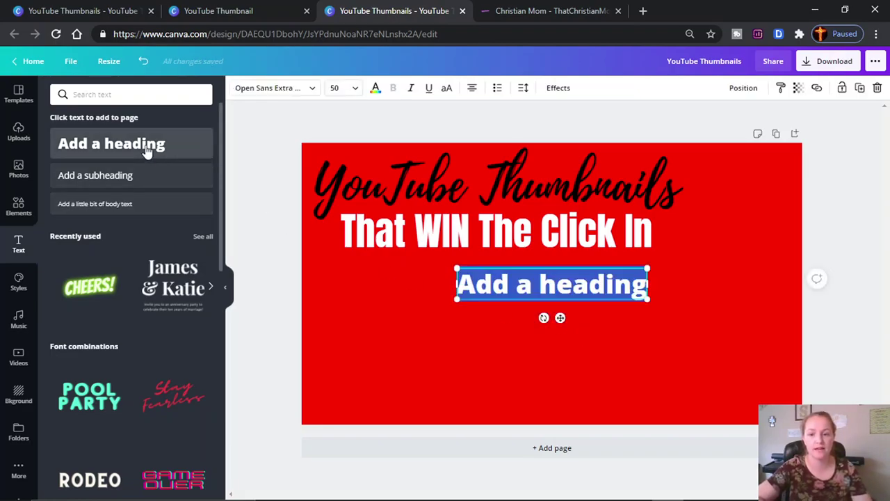
type("202")
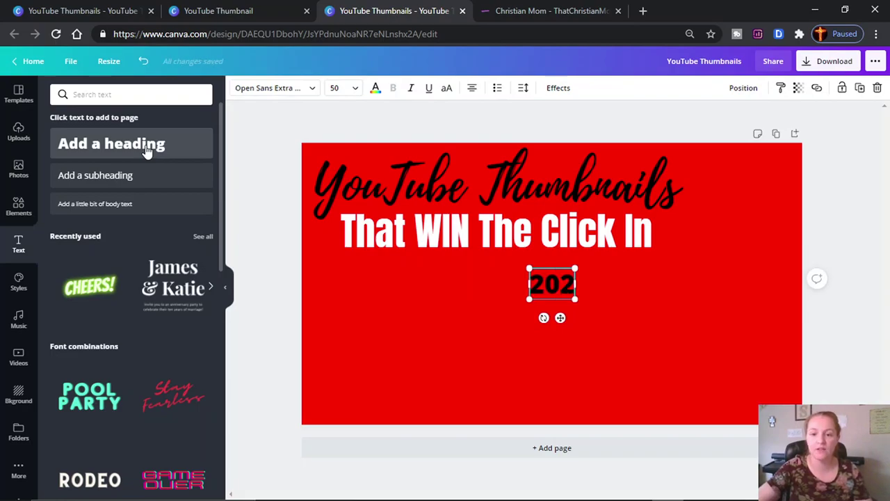
type("1")
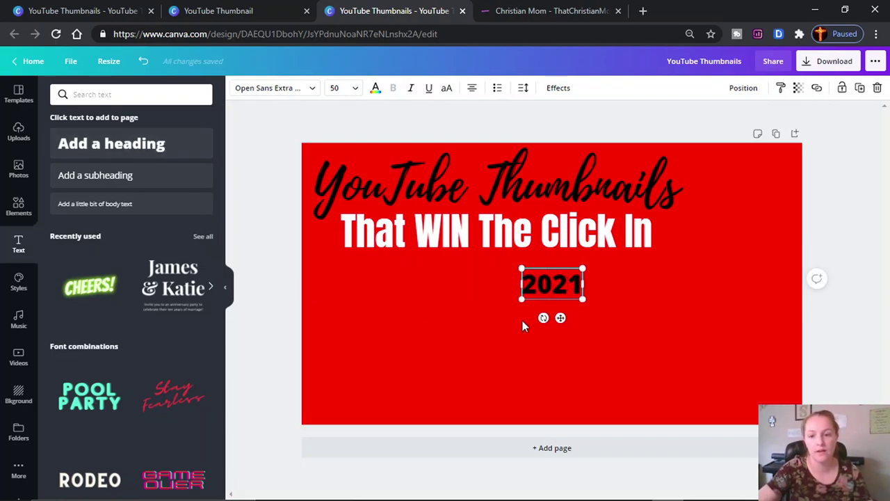
- Enlarge the "2021" heading to a font size of about 171 and place it centered beneath the white heading
left_click_drag(582, 298, 715, 397)
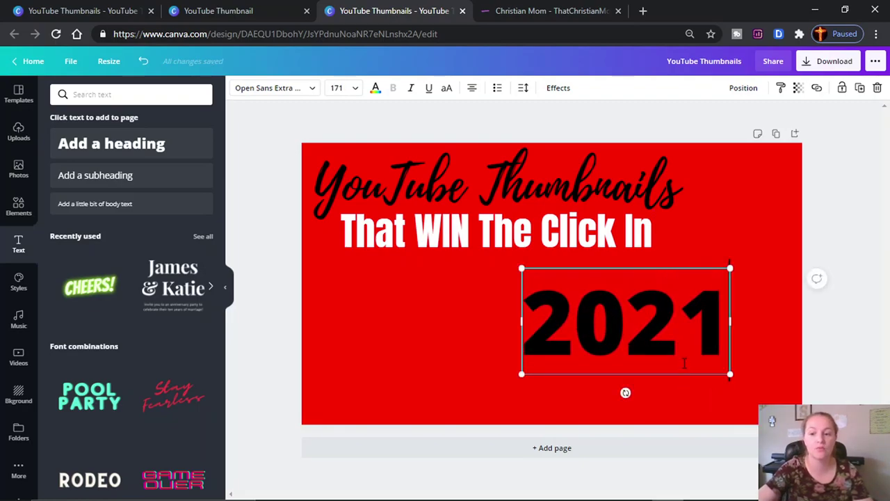
left_click(710, 216)
left_click_drag(699, 327, 557, 333)
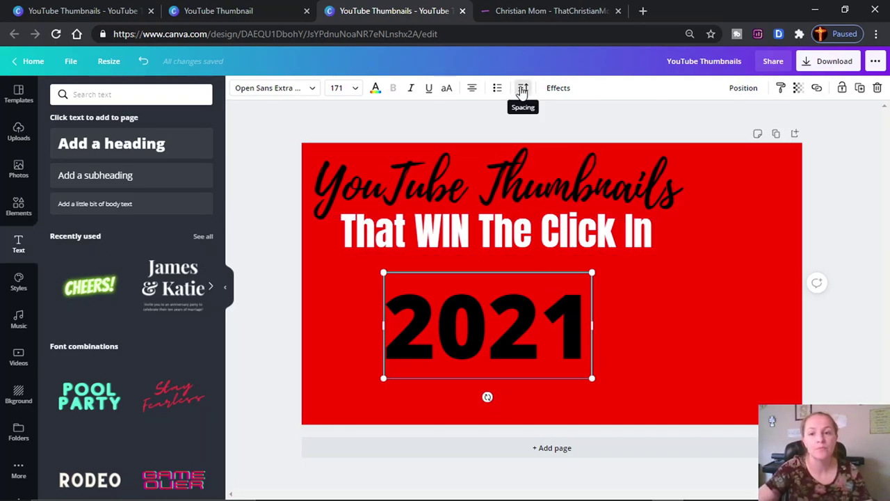
- Preview the Shadow, Lift, Echo, Splice and Hollow effects on the "2021" text and apply the Curve effect at 100
left_click(556, 89)
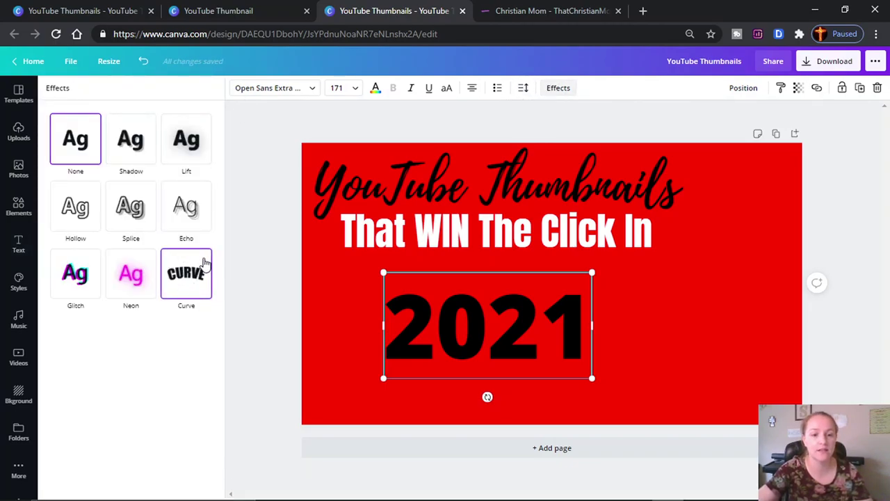
left_click(132, 153)
left_click(187, 148)
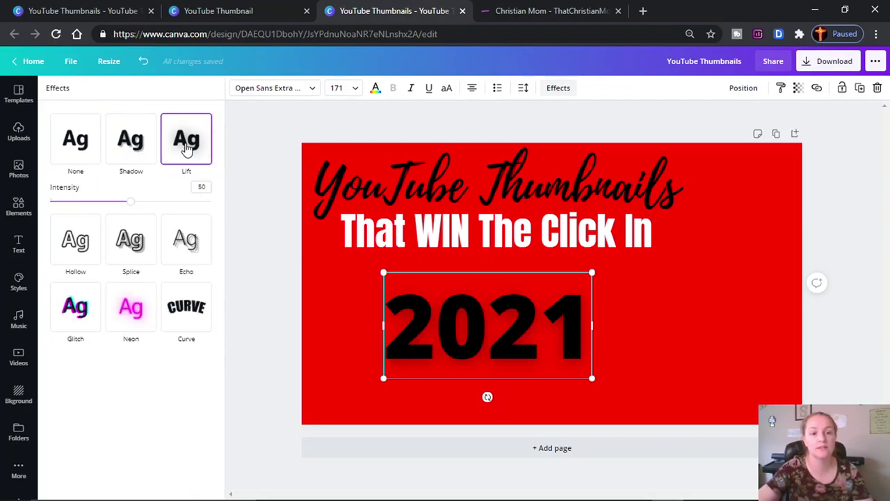
left_click(192, 240)
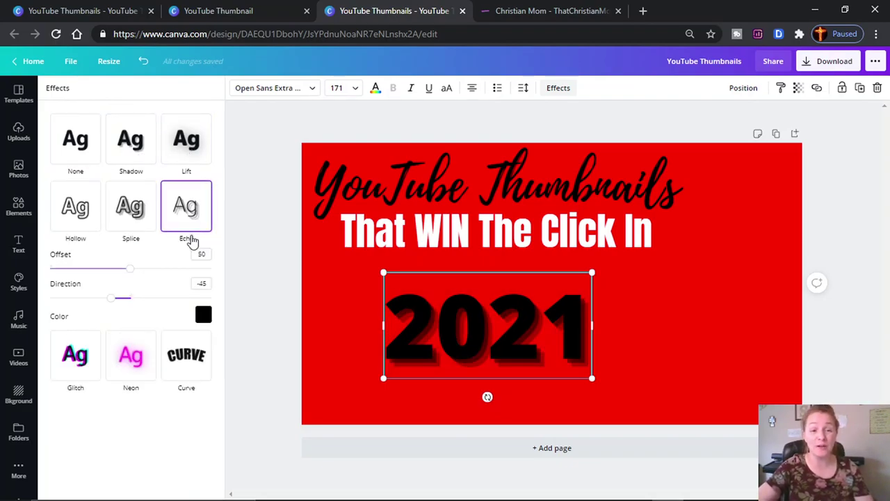
left_click(139, 219)
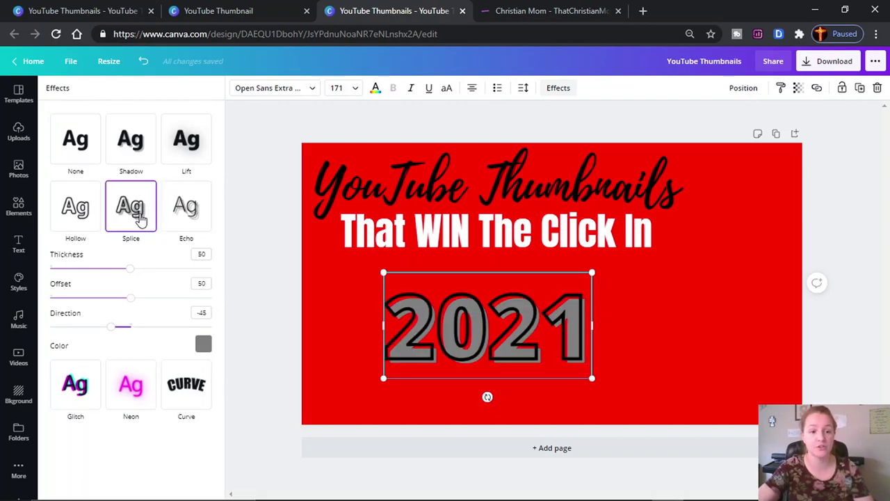
left_click(81, 212)
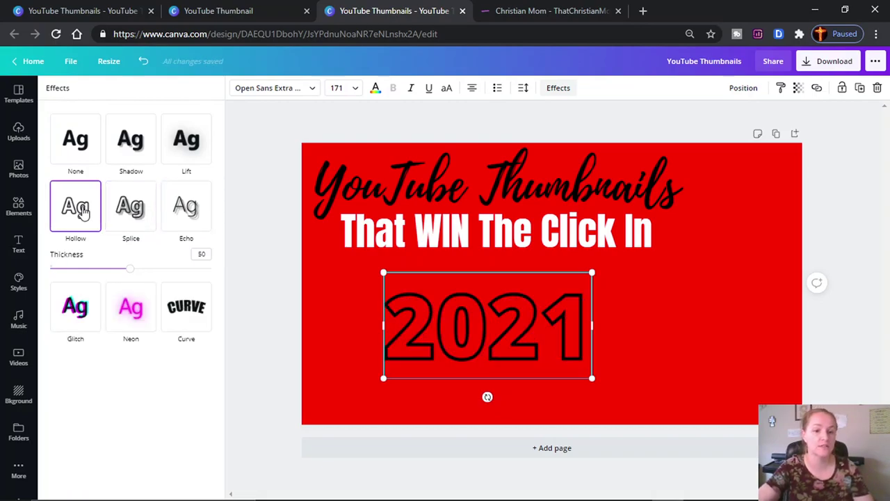
left_click(189, 313)
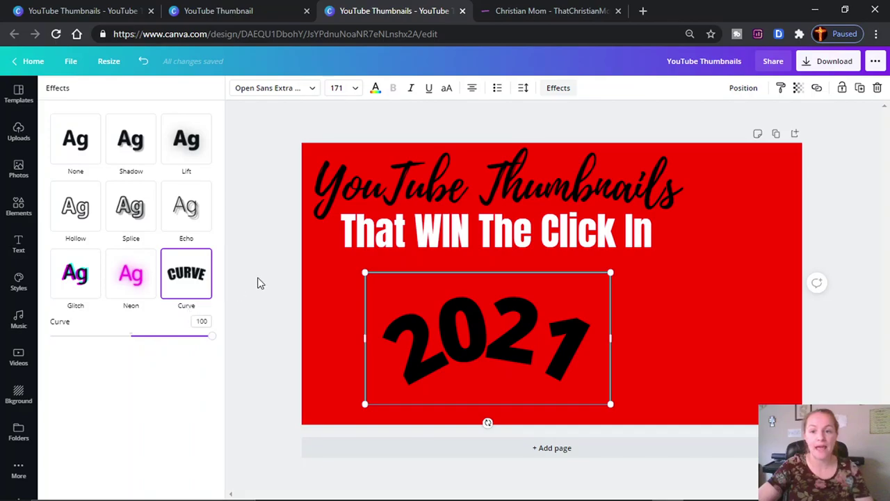
left_click(557, 89)
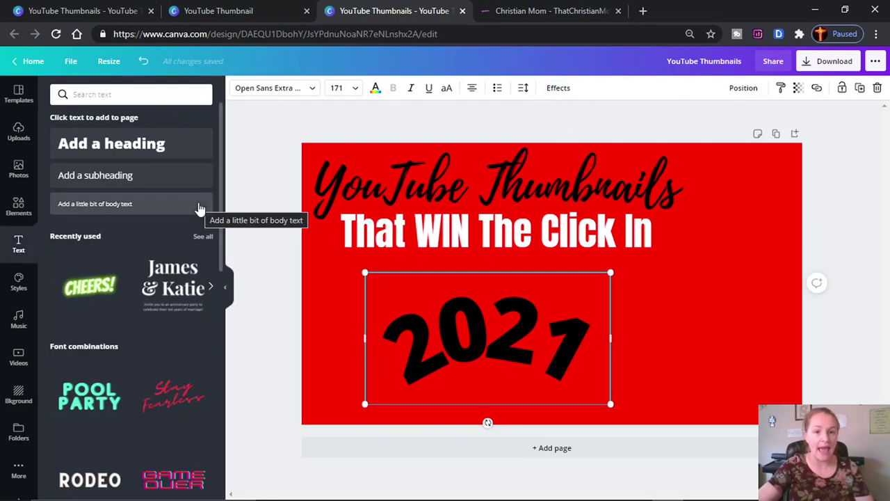
- Slightly increase the letter spacing of the curved "2021" text
left_click(523, 90)
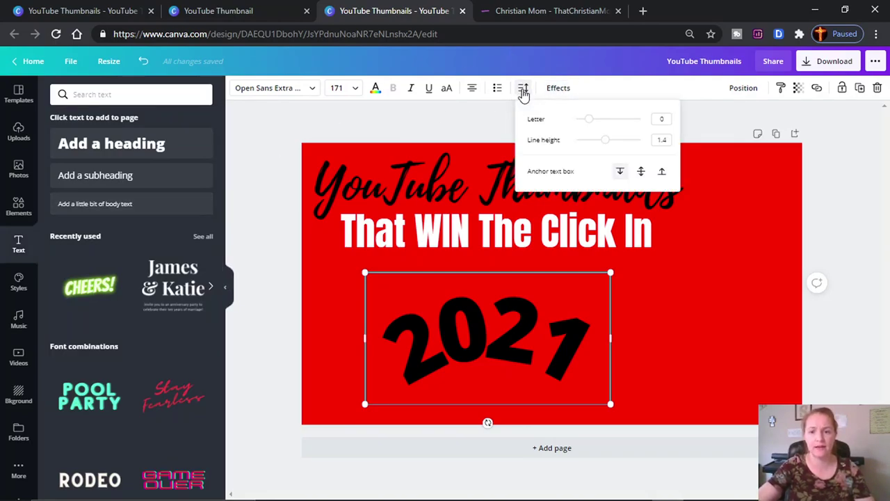
left_click(588, 121)
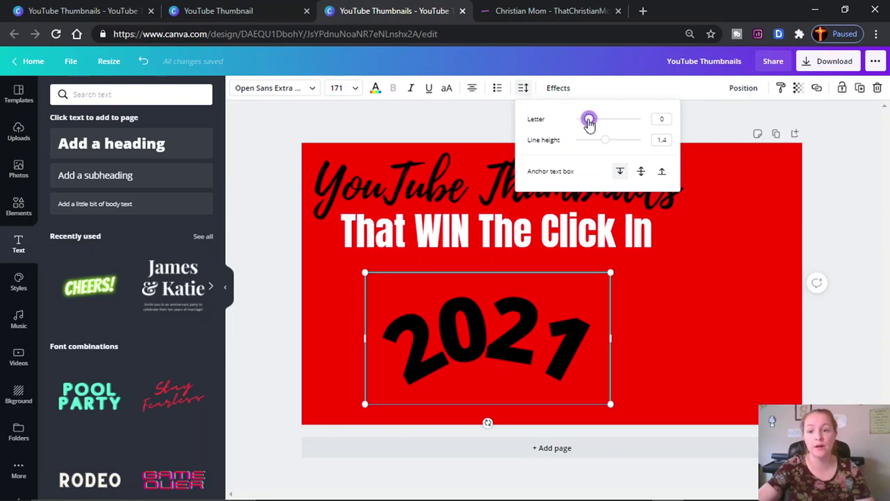
left_click_drag(588, 122, 591, 125)
left_click(691, 288)
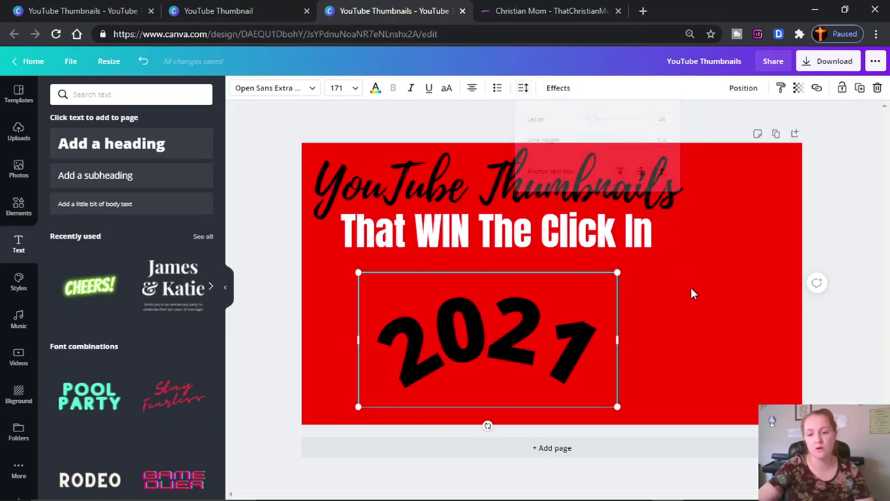
- Enlarge the curved "2021" text to a font size of about 237 and reposition it to fill the area beneath the white heading
left_click(560, 339)
left_click_drag(618, 272, 687, 236)
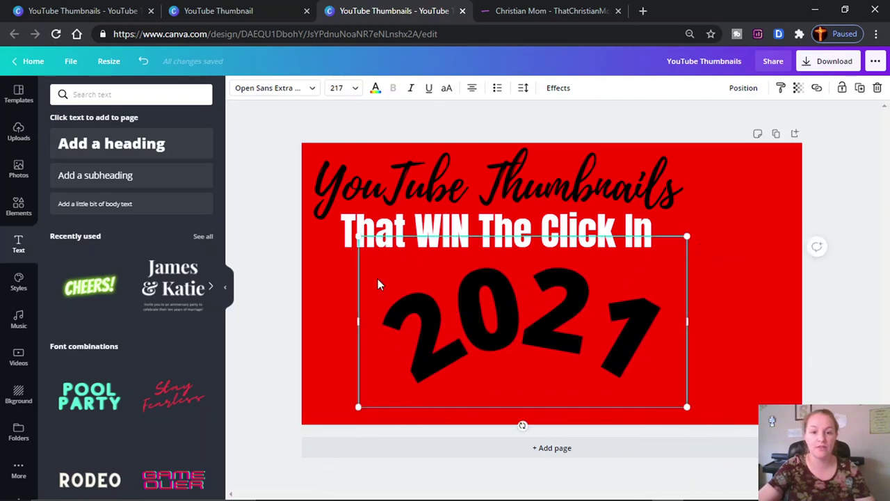
left_click_drag(358, 237, 327, 220)
left_click(837, 201)
left_click_drag(620, 299, 610, 318)
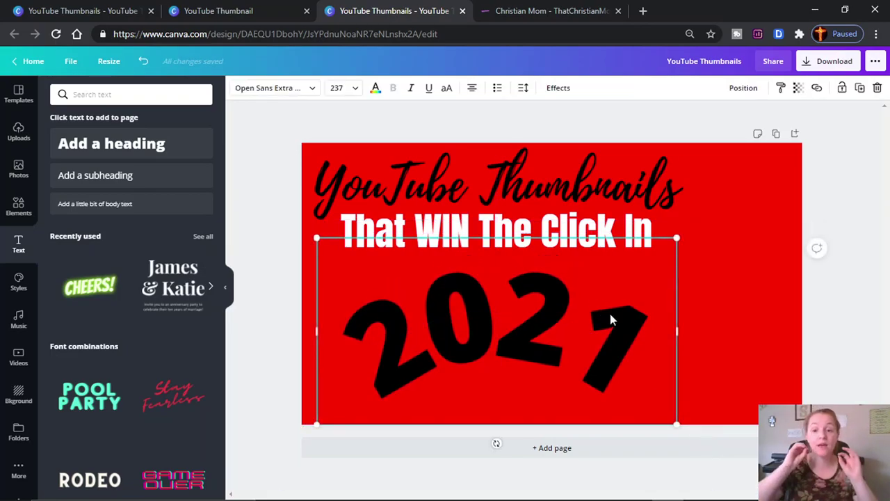
- Color the "2021" text with a custom bright yellow, #FFD600
left_click(376, 88)
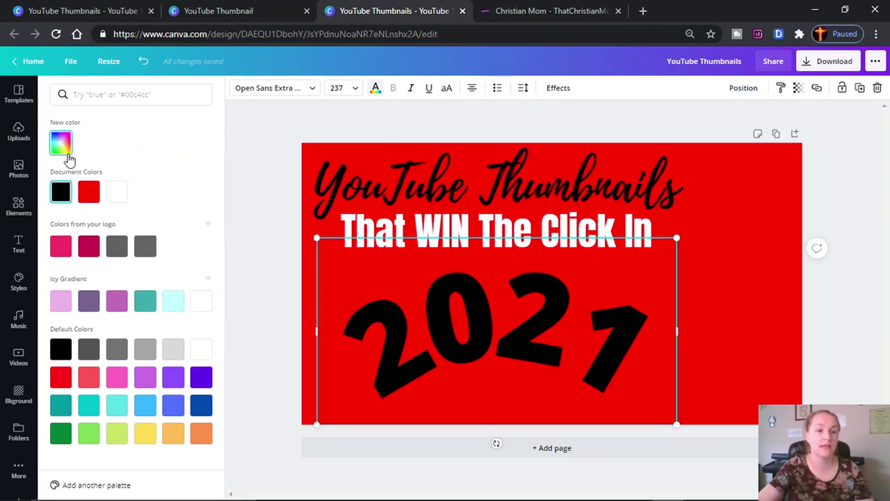
left_click(60, 143)
left_click_drag(70, 233, 147, 169)
left_click_drag(188, 147, 225, 139)
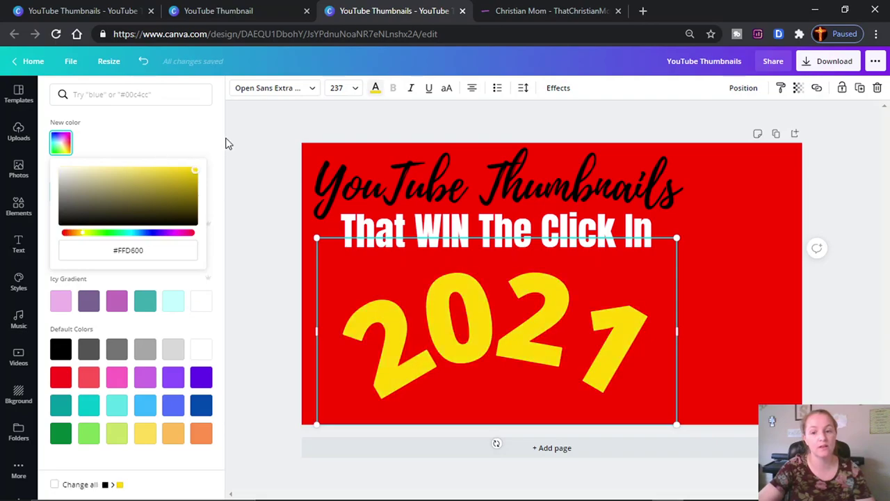
left_click(271, 163)
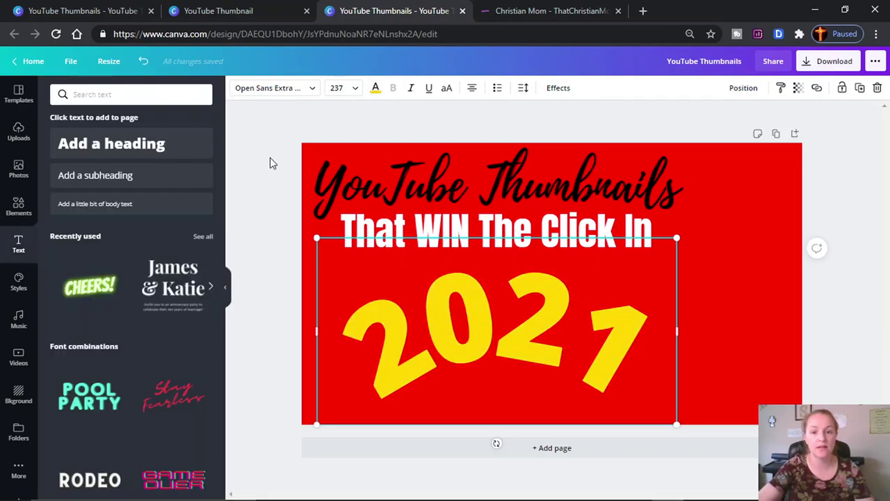
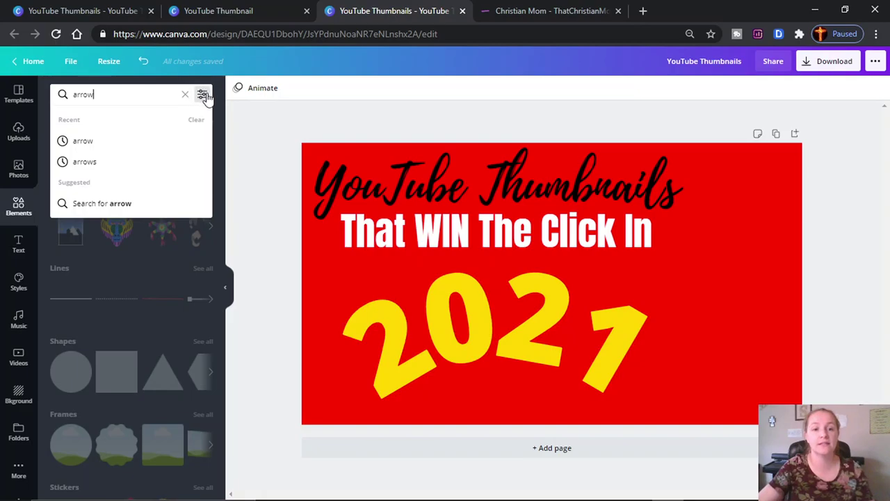
- Limit the arrow search to free elements and add the thick curved white arrow to the thumbnail
left_click(201, 95)
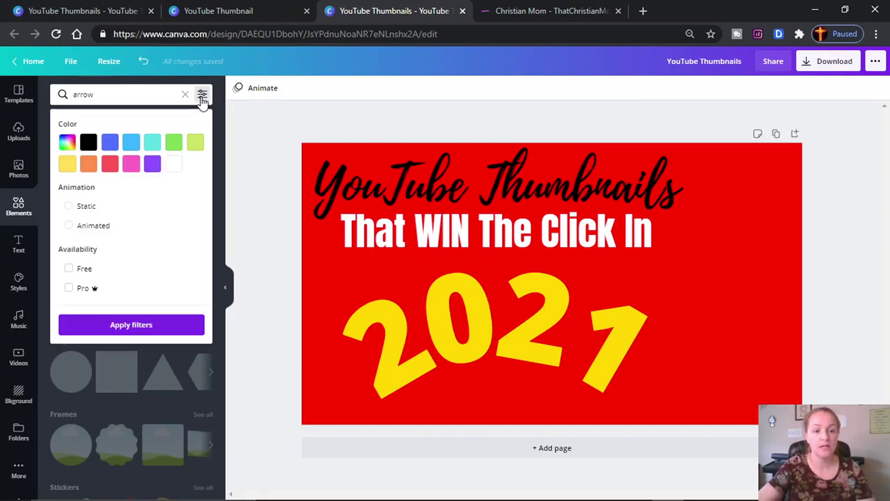
left_click(78, 272)
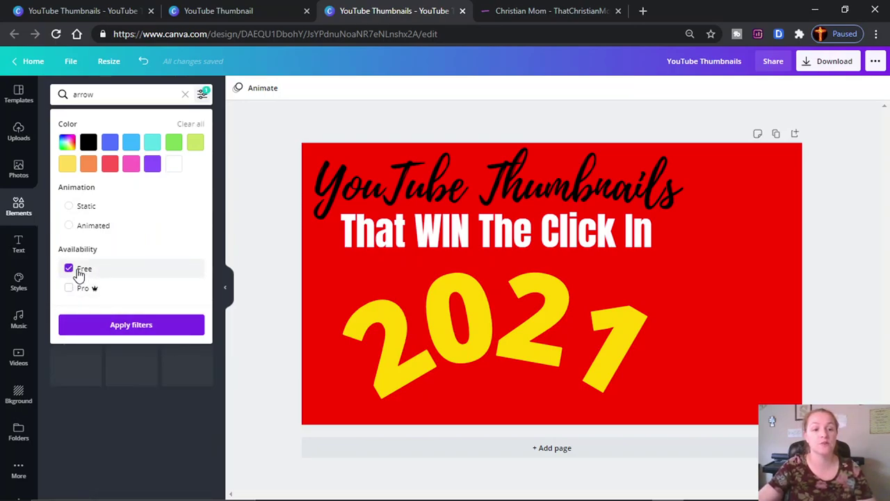
left_click(130, 325)
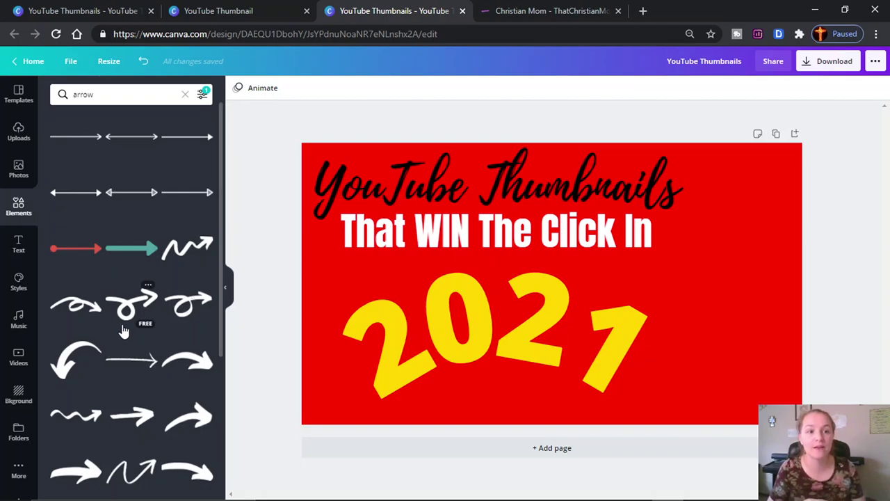
left_click(189, 365)
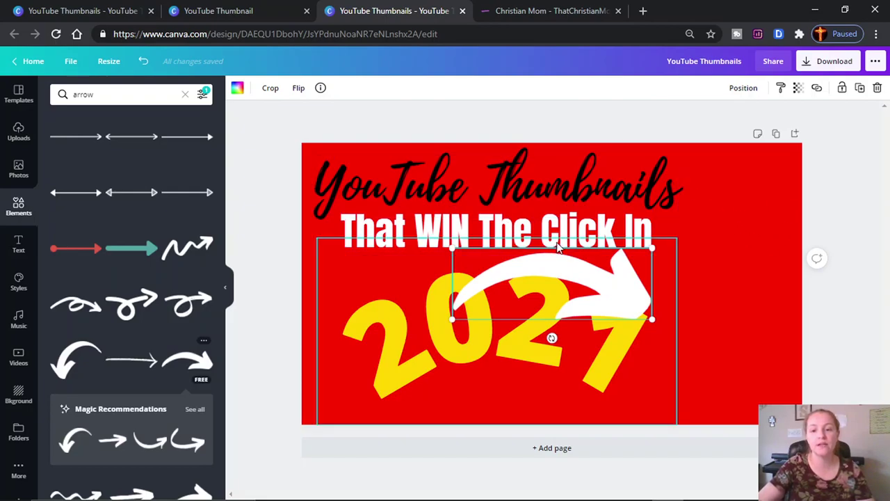
- Flip the white arrow horizontally and move it toward the right side of the design
left_click(298, 90)
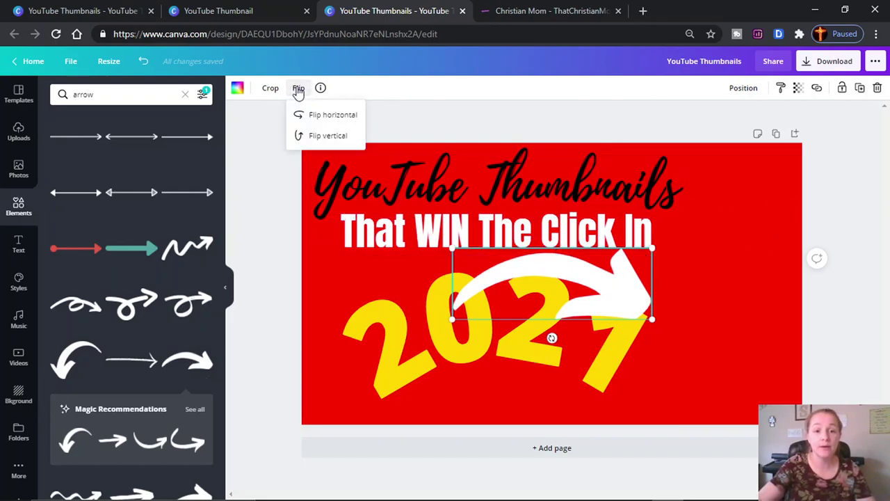
left_click(319, 118)
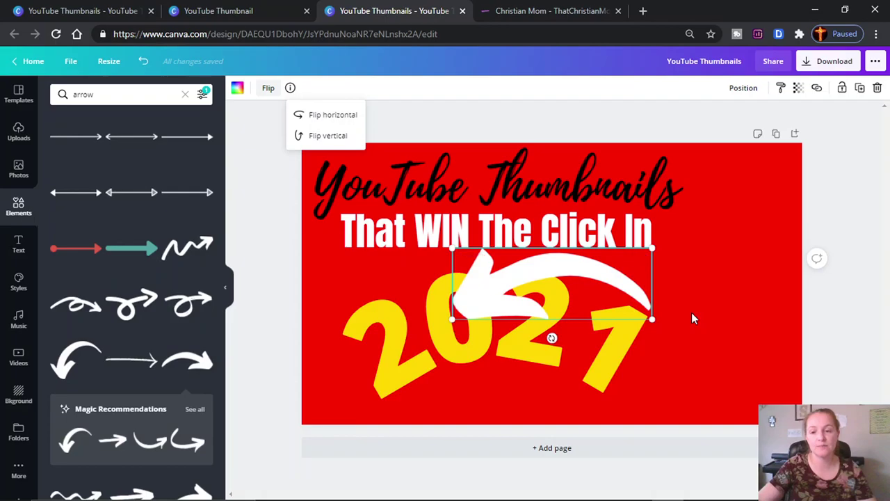
left_click_drag(593, 270, 695, 284)
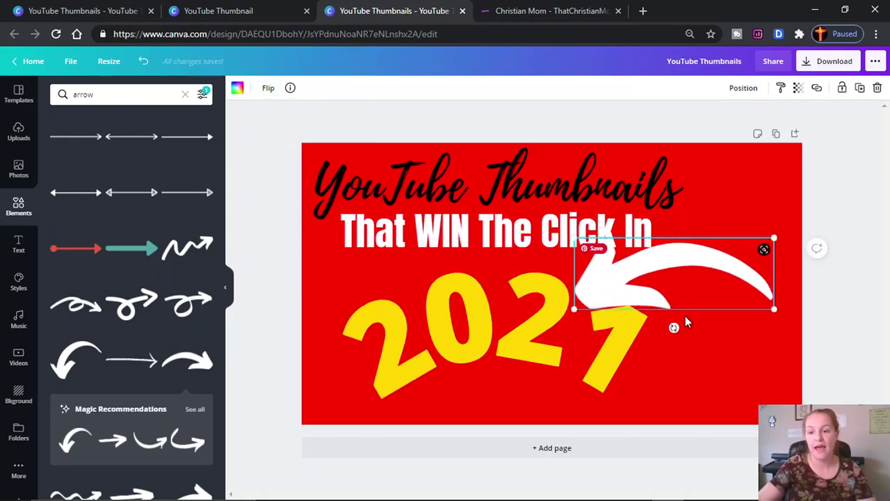
- Rotate the white arrow to point up and left, shrink it, and place it just right of the "YouTube Thumbnails" heading
left_click_drag(675, 328, 596, 318)
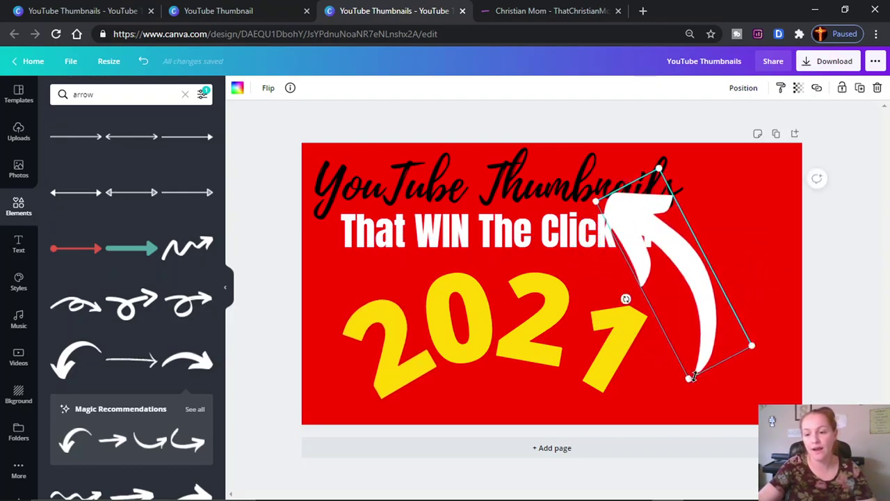
left_click_drag(689, 376, 677, 298)
left_click_drag(631, 251, 769, 274)
left_click(827, 288)
left_click_drag(713, 258, 705, 258)
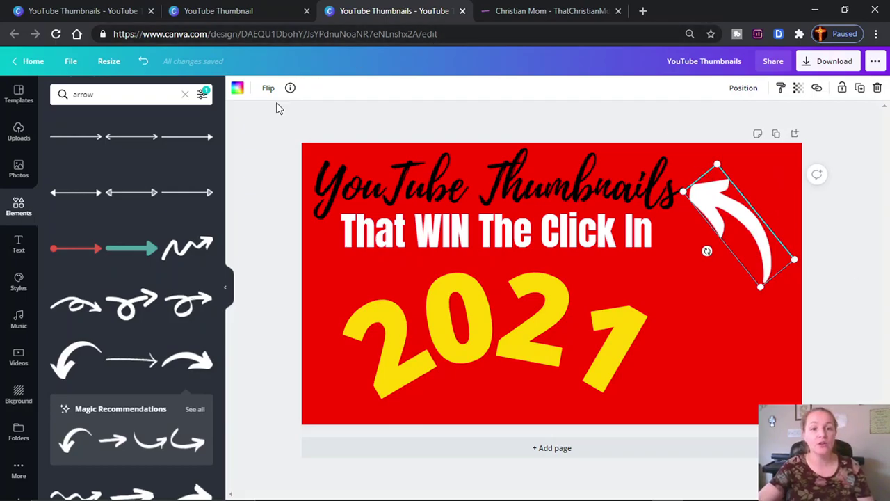
- Recolor the arrow with the yellow document color used for "2021"
left_click(239, 89)
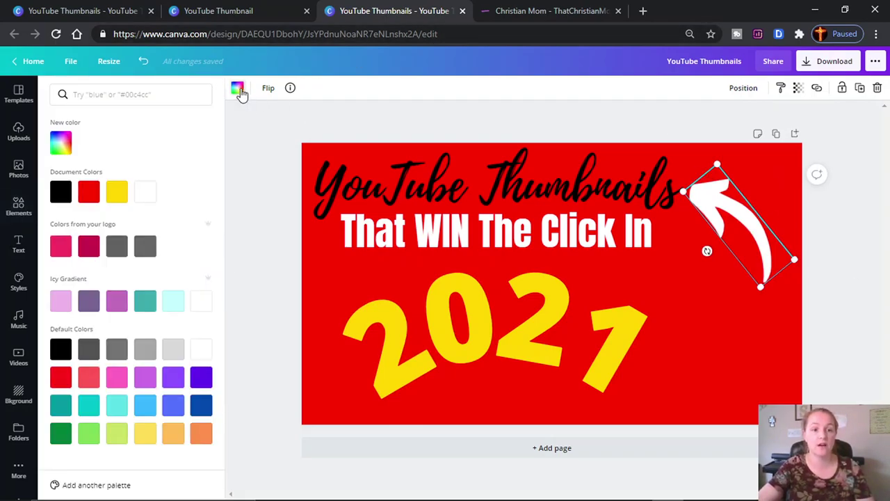
left_click(118, 192)
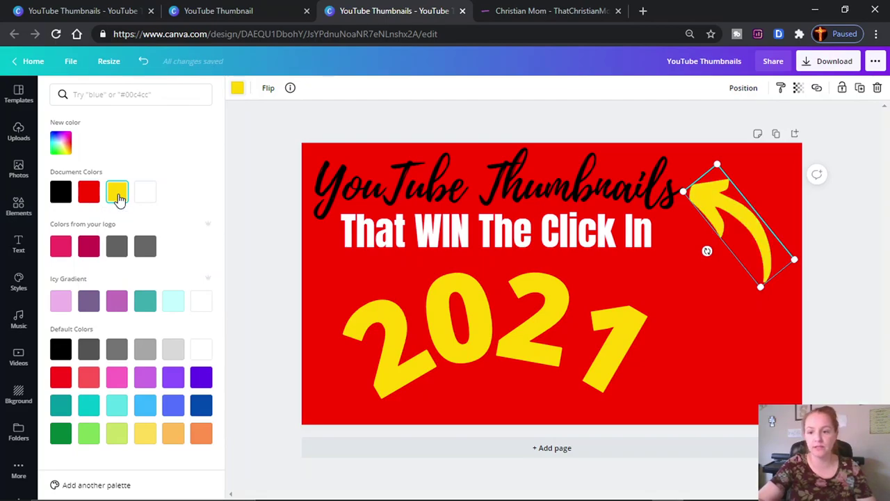
left_click(837, 291)
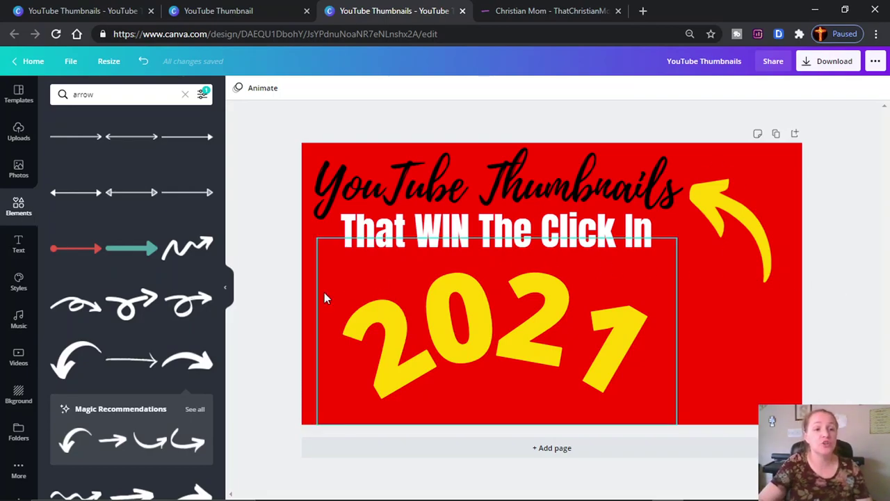
- Add the uploaded selfie taken in a car to the design and place it in the lower-right corner
left_click(18, 130)
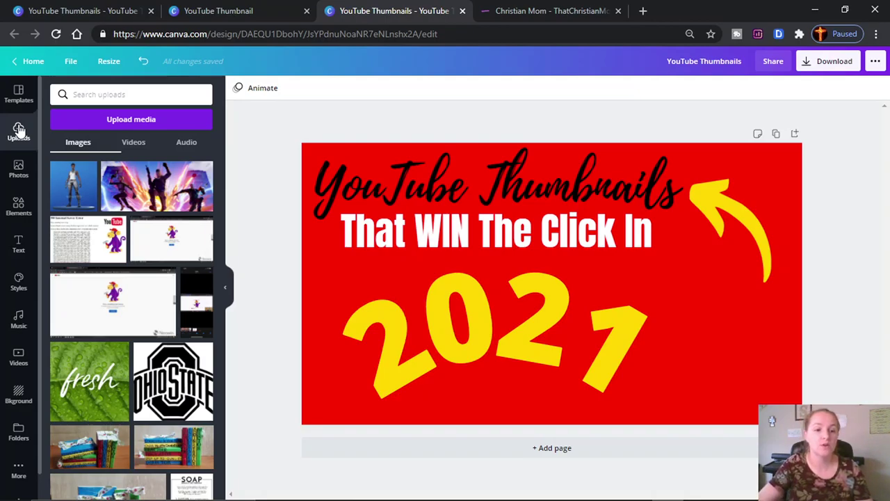
scroll(118, 272, "down", 5)
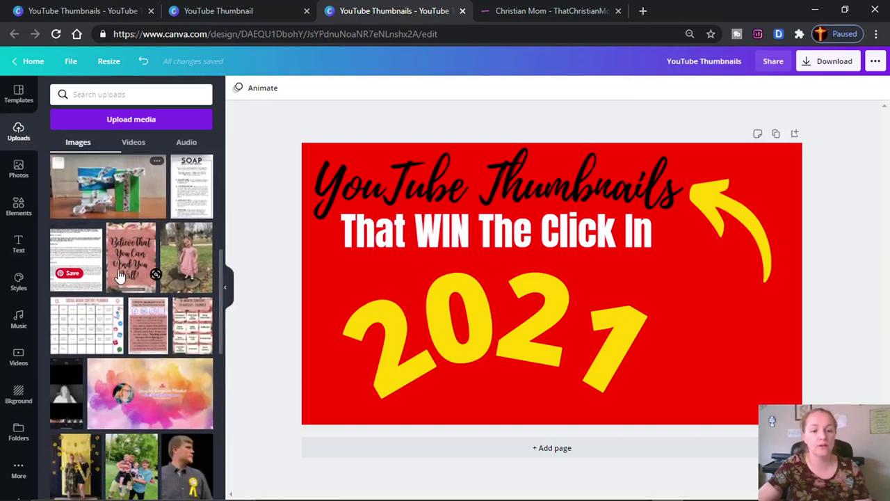
scroll(118, 275, "down", 10)
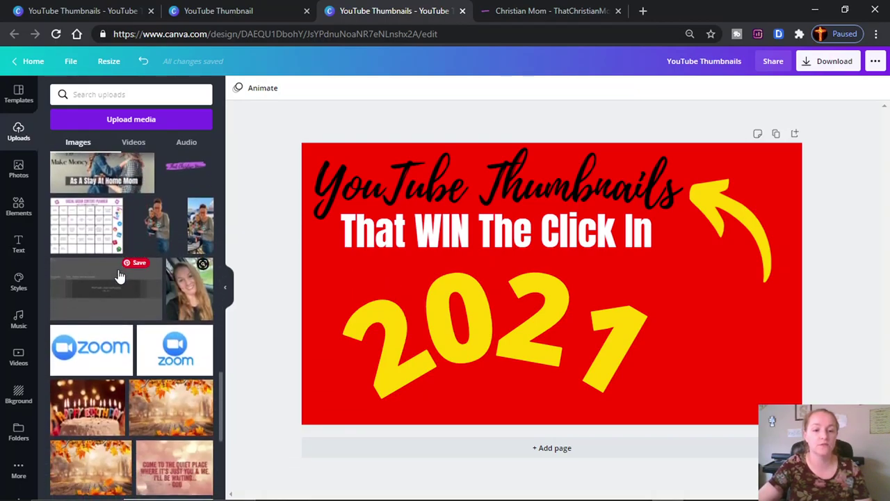
scroll(118, 276, "down", 3)
scroll(209, 264, "up", 2)
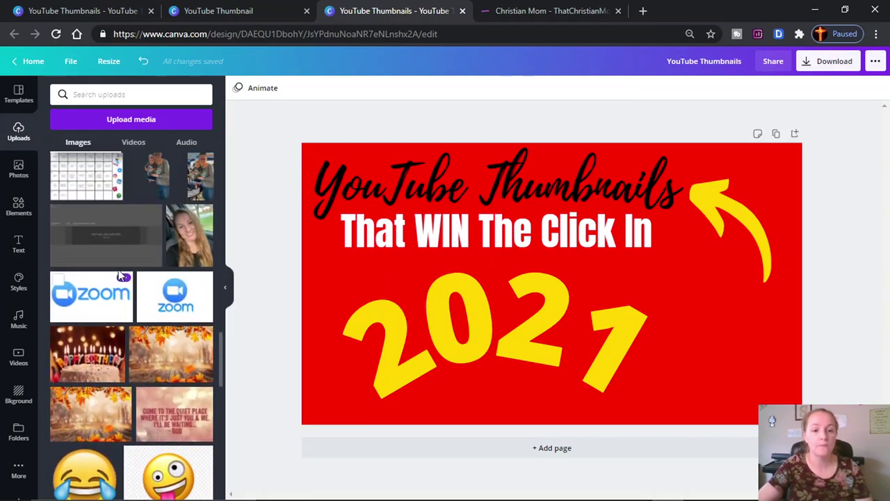
left_click(199, 253)
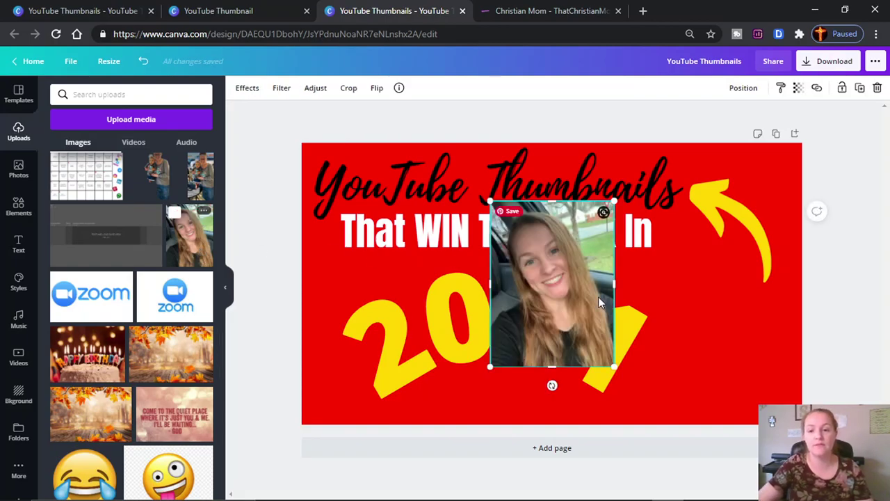
left_click_drag(549, 272, 729, 321)
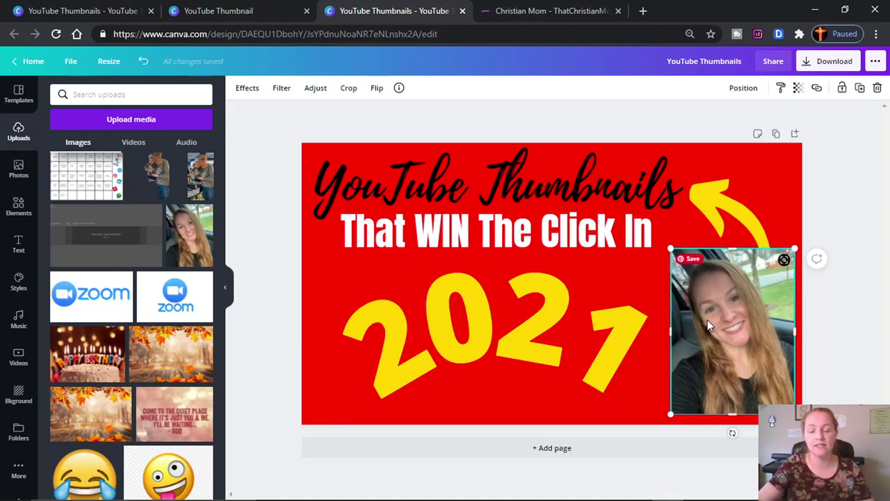
- Remove the selfie's background and enlarge the cutout so it fills the lower-right corner and extends past the page edges
left_click(247, 89)
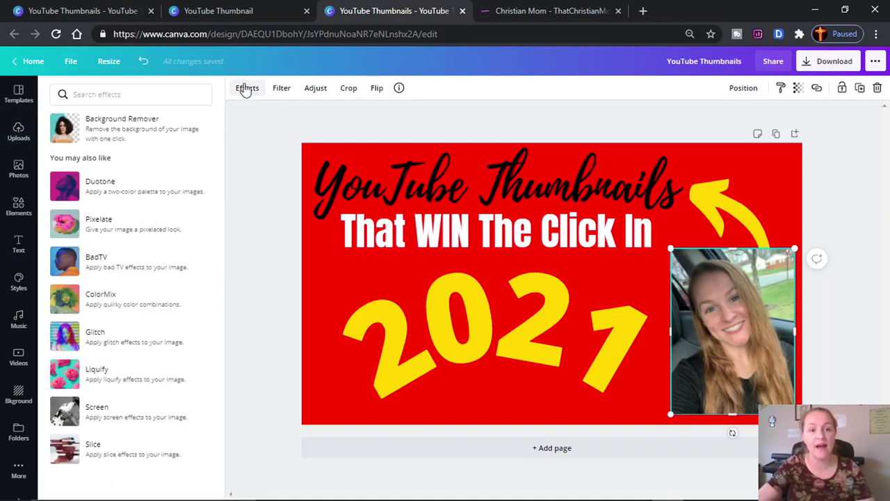
left_click(160, 142)
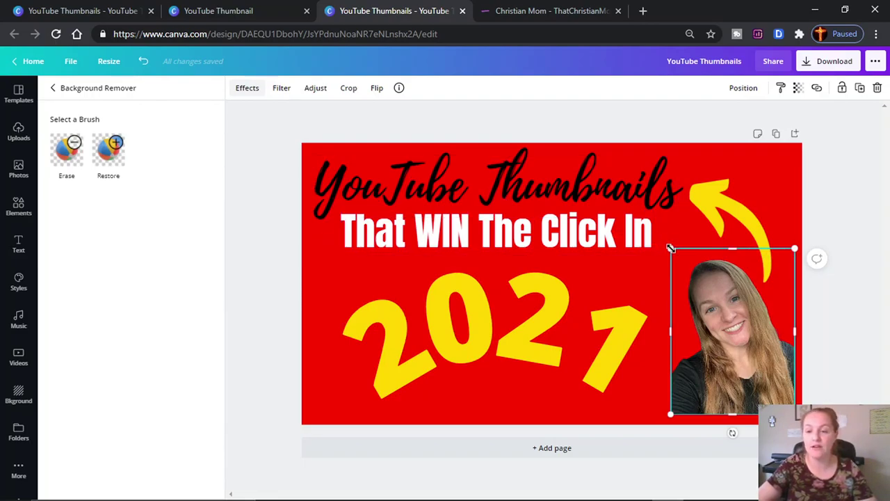
left_click_drag(669, 248, 635, 202)
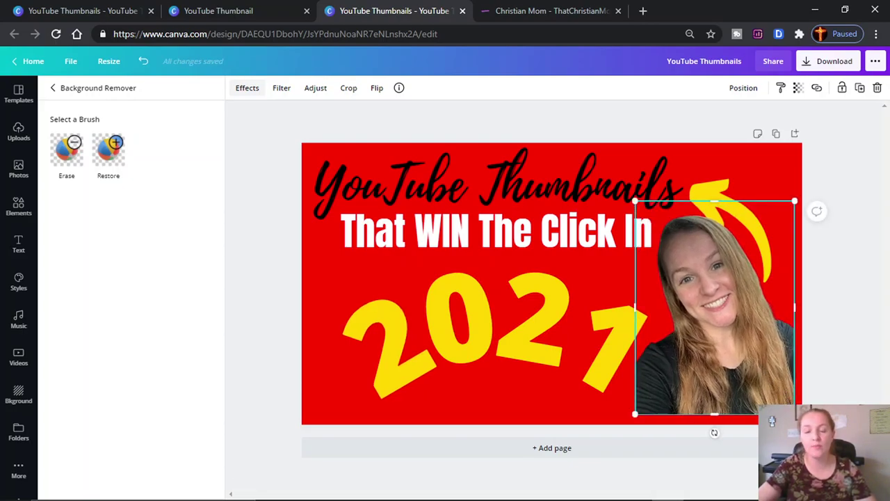
left_click_drag(794, 414, 813, 439)
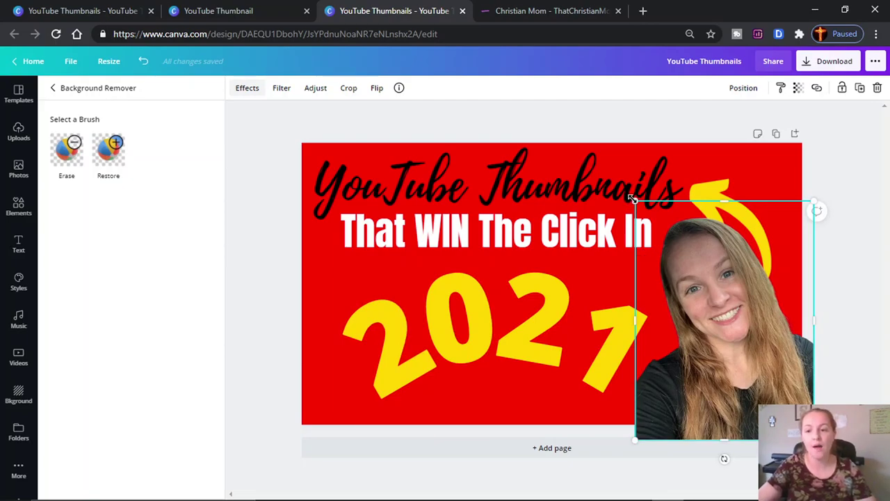
left_click_drag(630, 198, 624, 186)
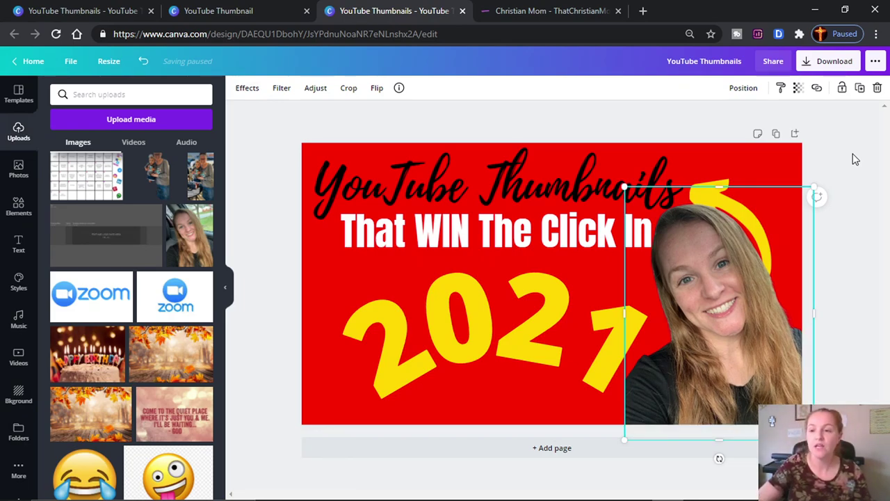
left_click(855, 159)
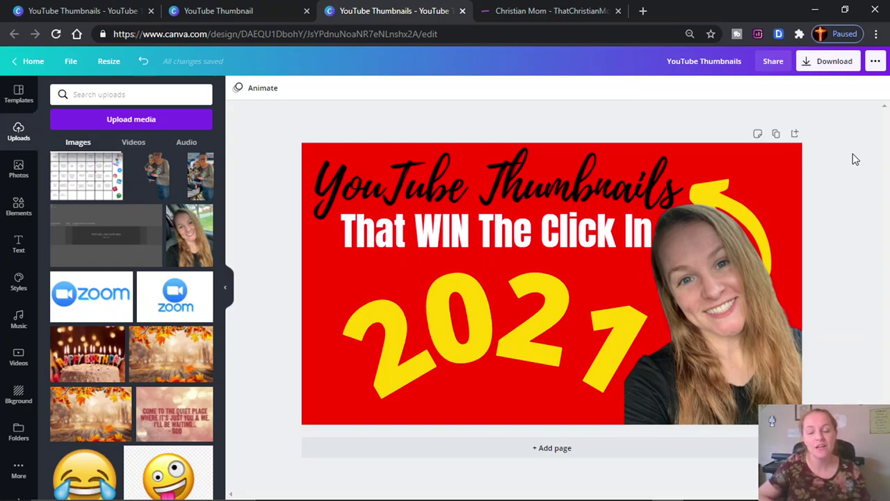
- Bring the yellow arrow forward so it sits in front of the portrait cutout
left_click(728, 183)
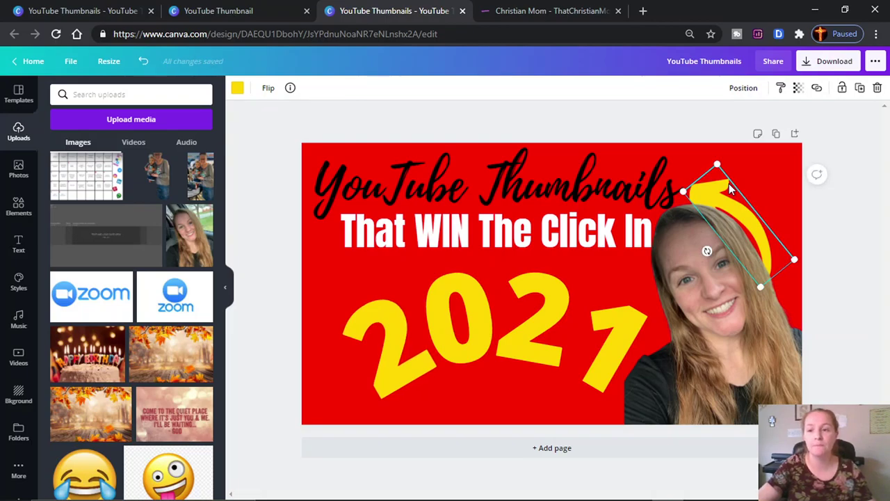
left_click(737, 92)
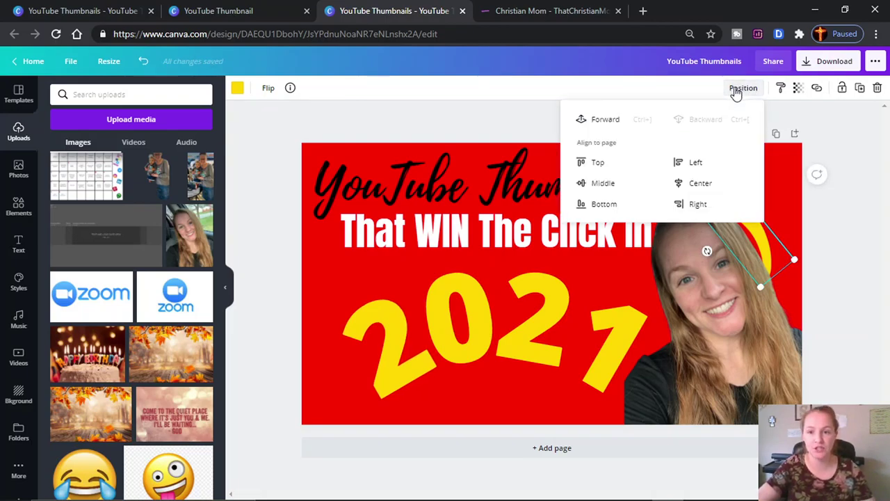
left_click(605, 120)
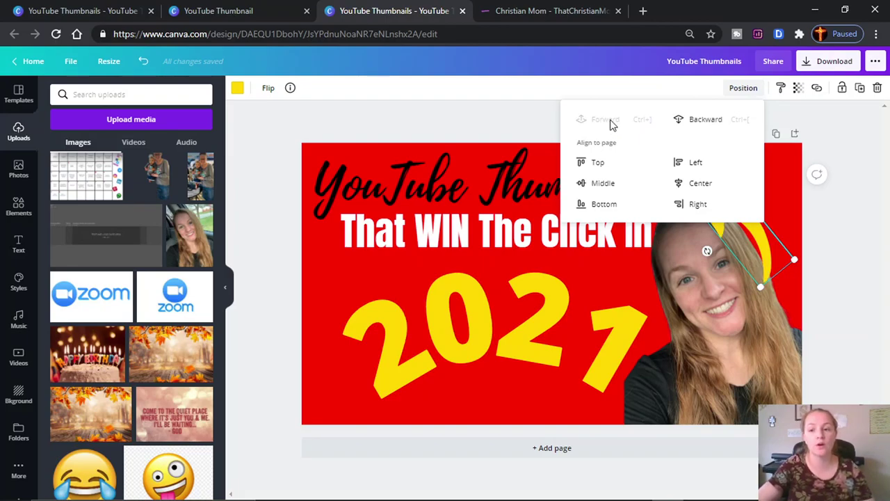
left_click(851, 145)
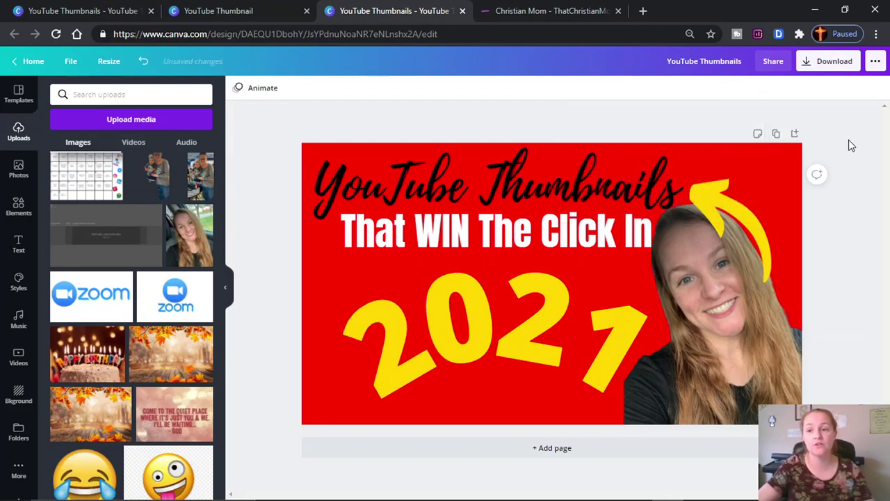
- Rotate the yellow arrow slightly counterclockwise, nudge it upward beside the heading, and shift the portrait cutout slightly right
left_click(765, 205)
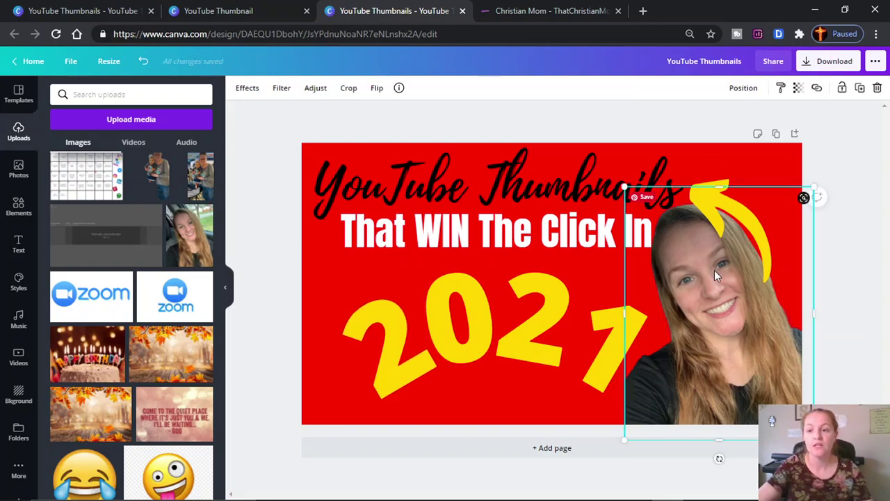
left_click(744, 230)
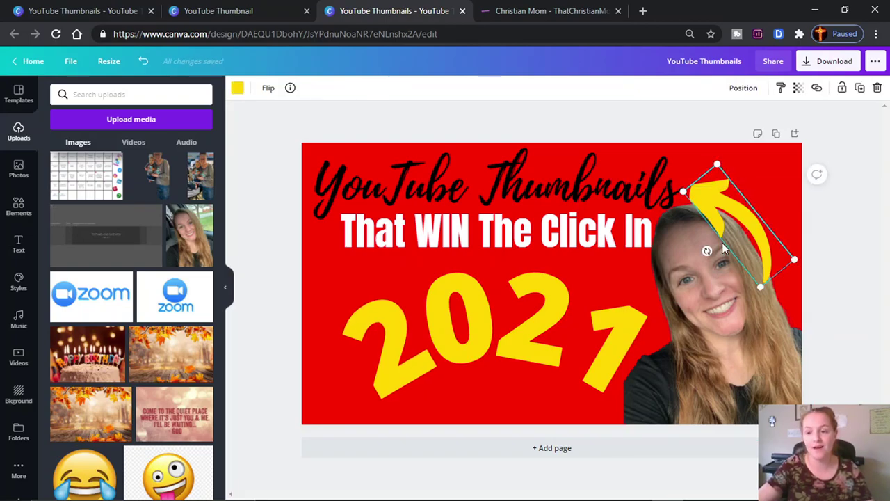
left_click_drag(707, 251, 710, 254)
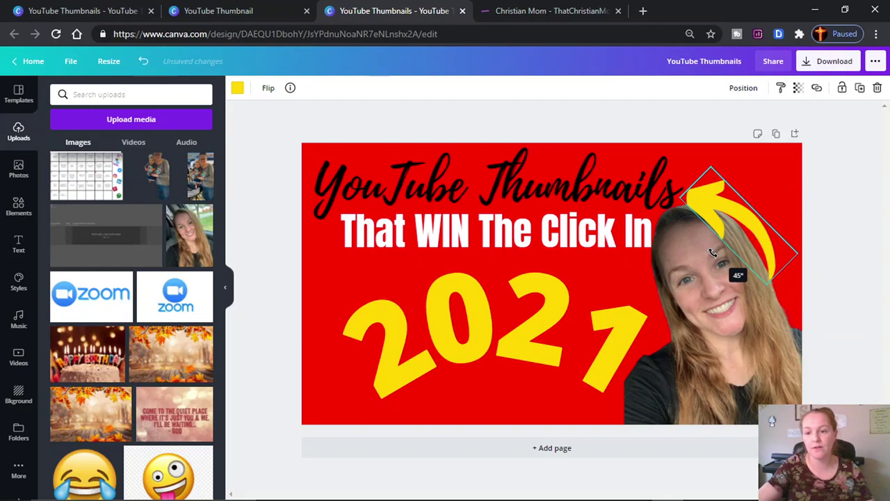
left_click(773, 224)
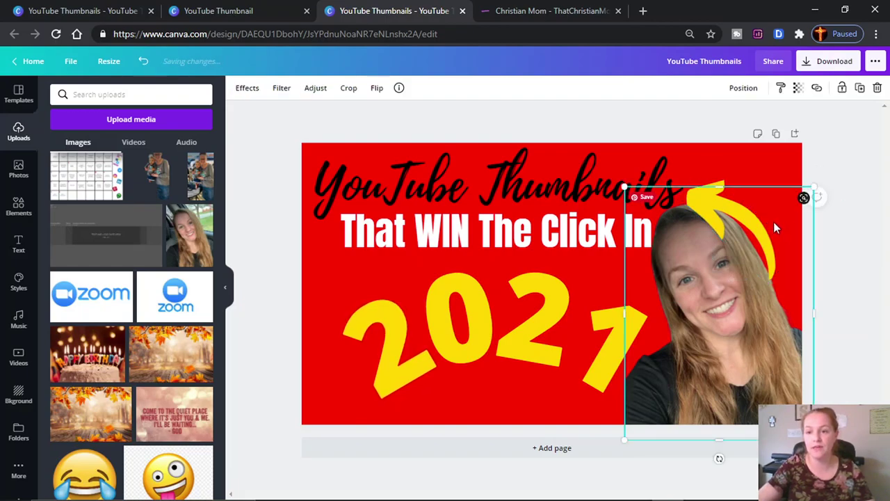
left_click_drag(773, 222, 730, 198)
left_click(759, 219)
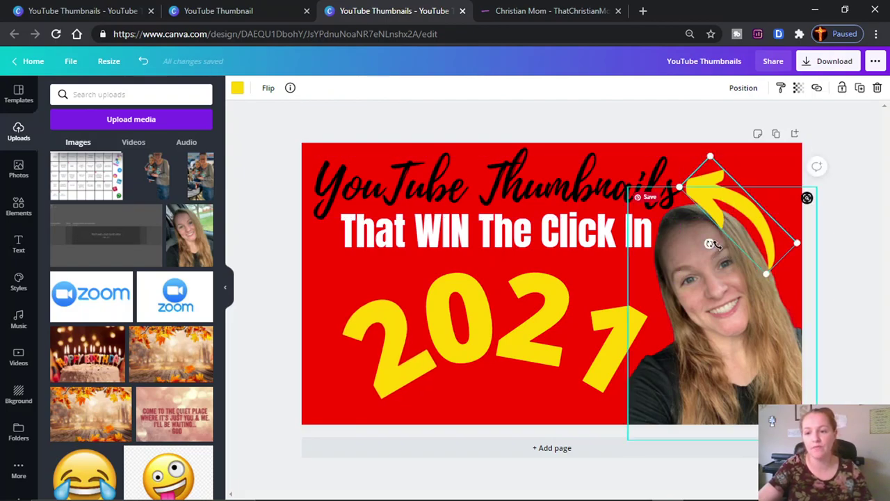
left_click_drag(710, 242, 711, 245)
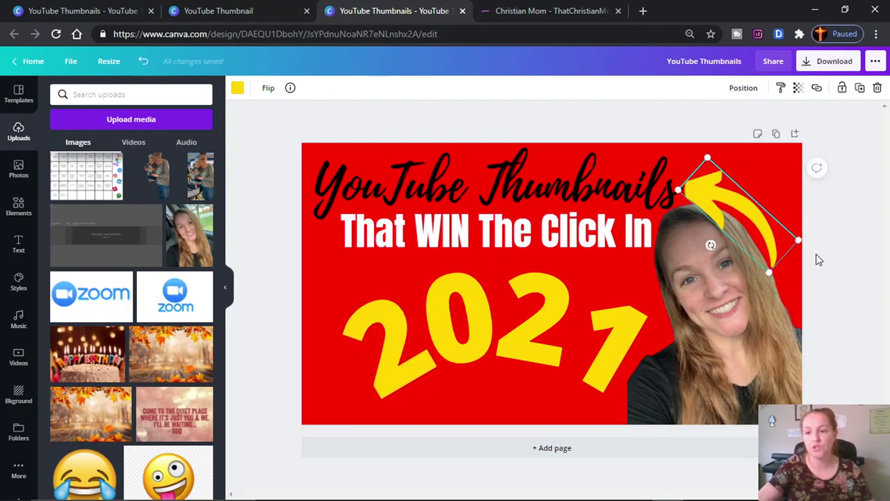
left_click(841, 263)
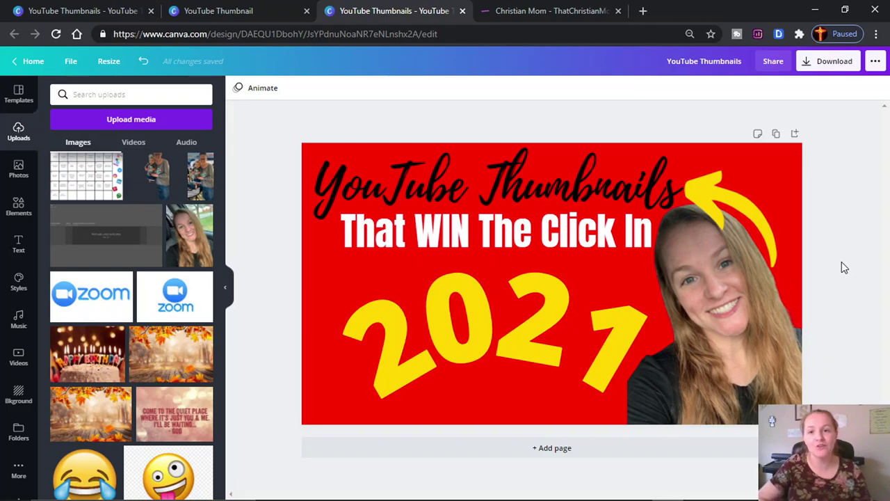
- Switch to the open thatchristianmom.com page and view the top of its home page
left_click(559, 15)
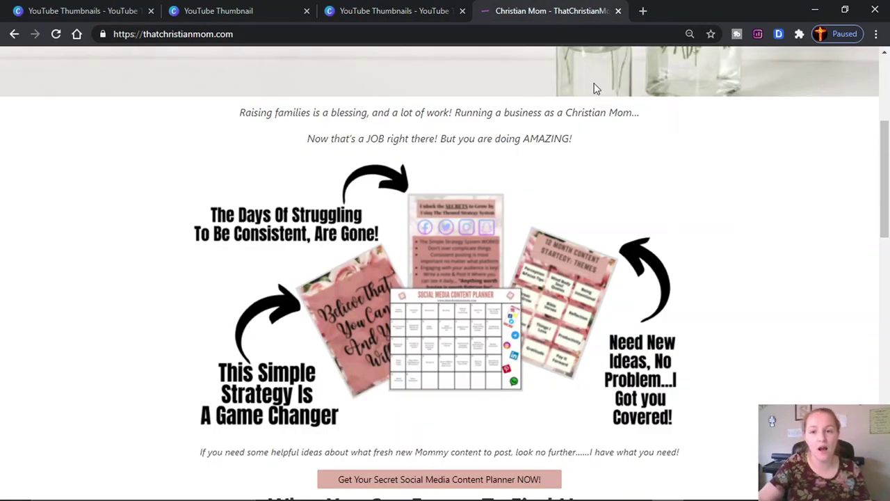
scroll(595, 88, "up", 4)
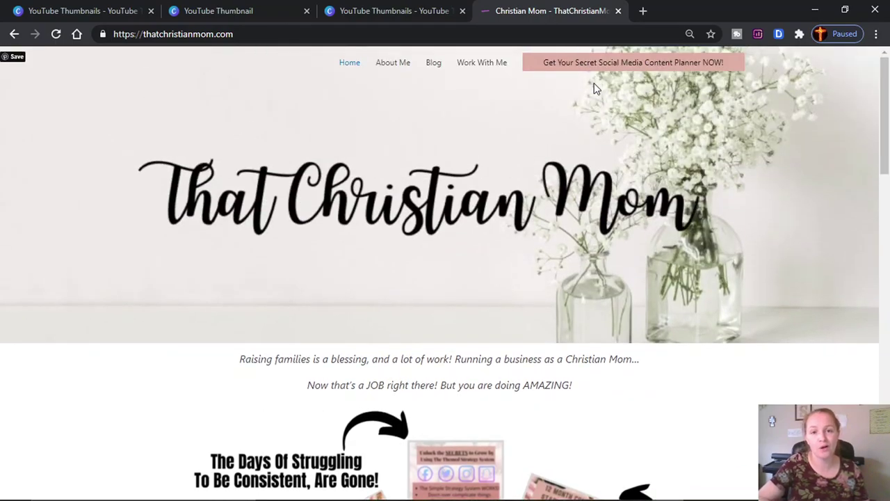